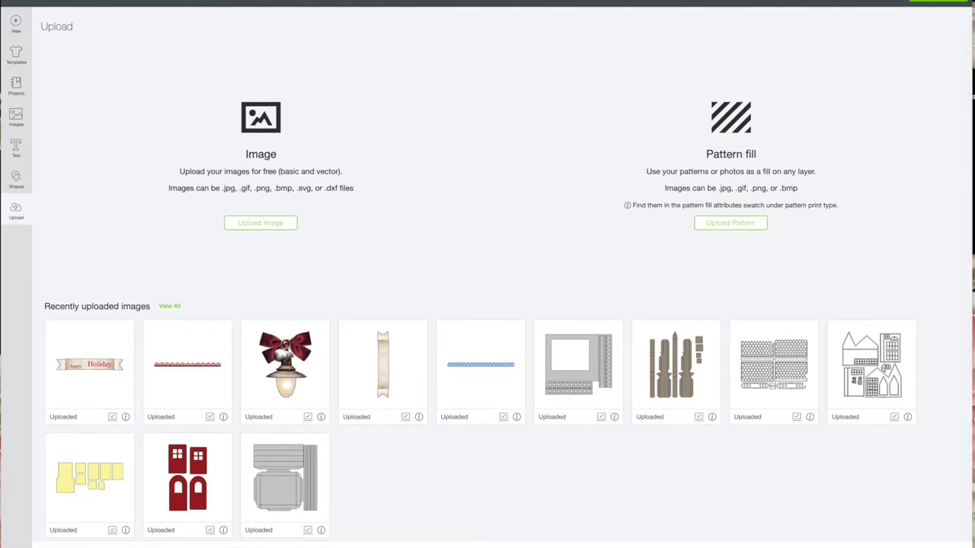
- Scroll the canvas past the holiday graphic to an empty grid area, then go to Uploads
scroll(842, 520, up, 1)
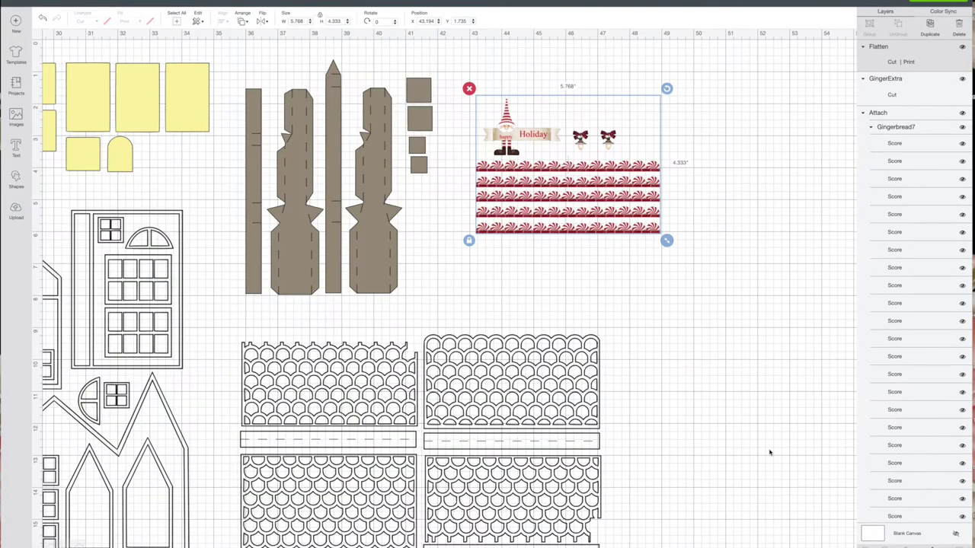
scroll(696, 322, left, 15)
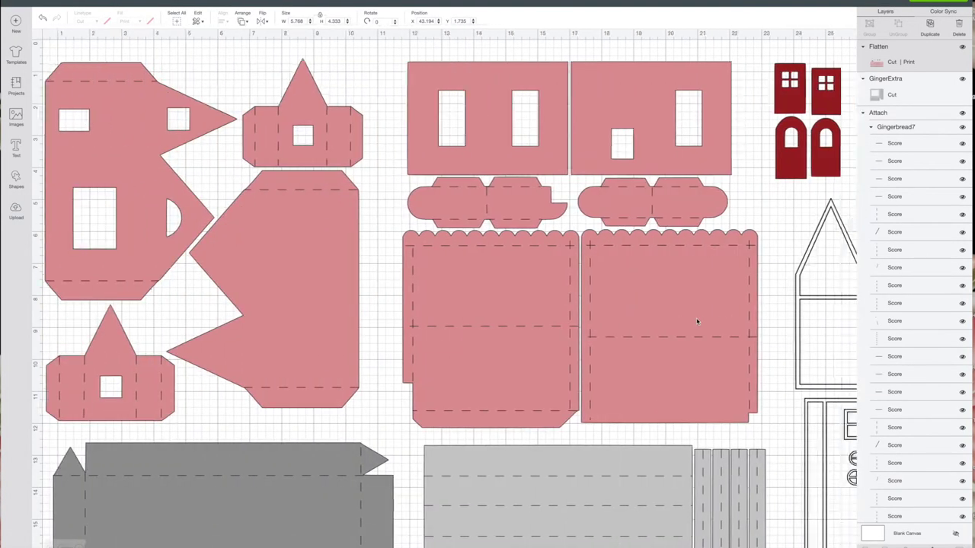
scroll(696, 322, right, 20)
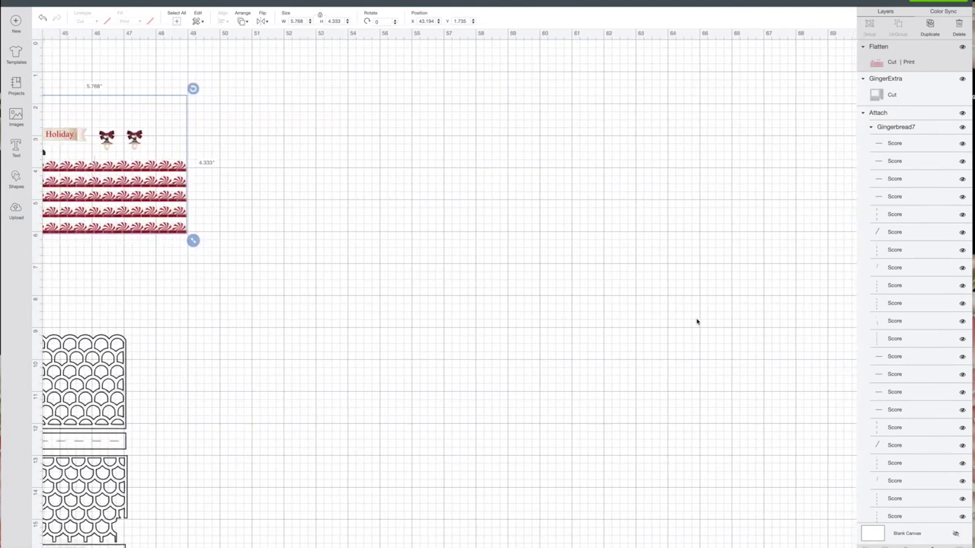
scroll(696, 322, left, 2)
scroll(696, 322, right, 6)
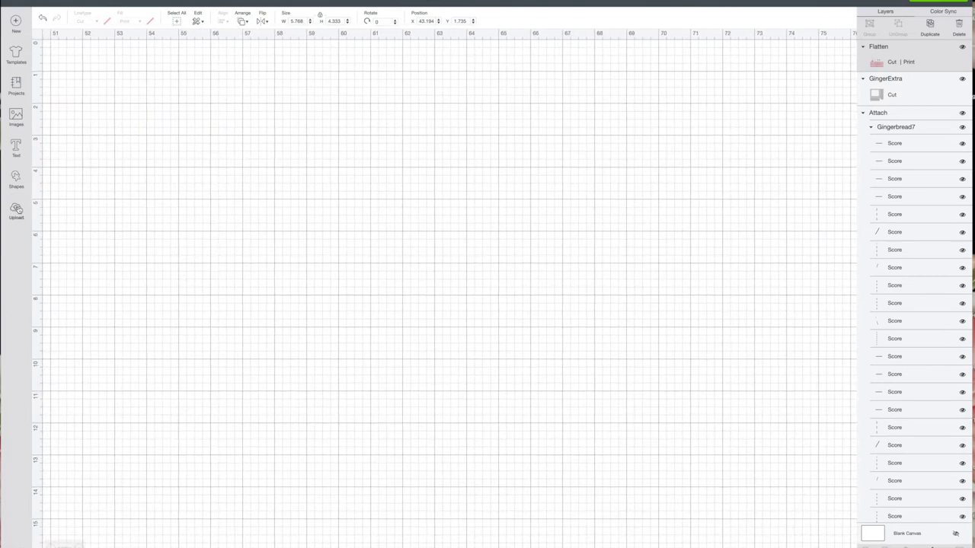
click(16, 210)
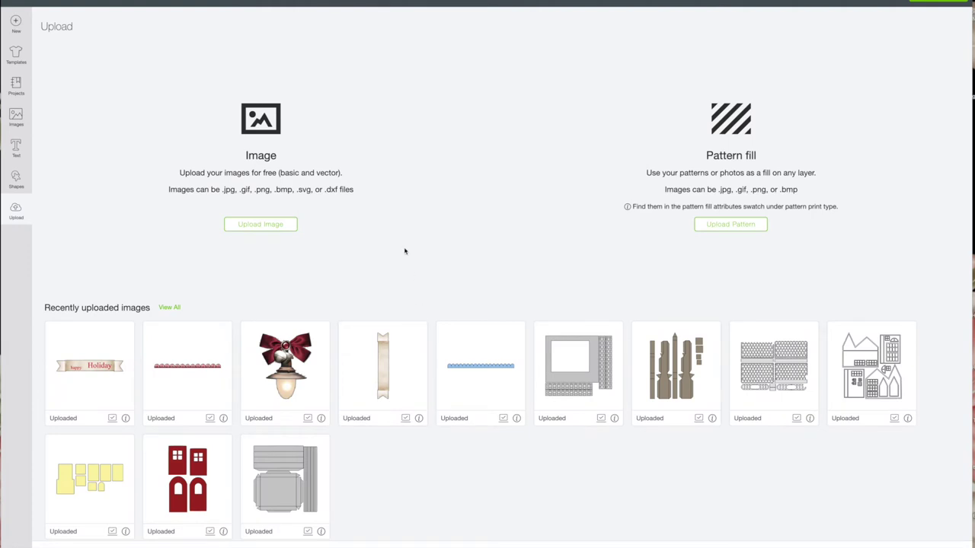
- Load Santa1.png from the tccgingerbreadprint folder into the Upload Image screen
click(266, 226)
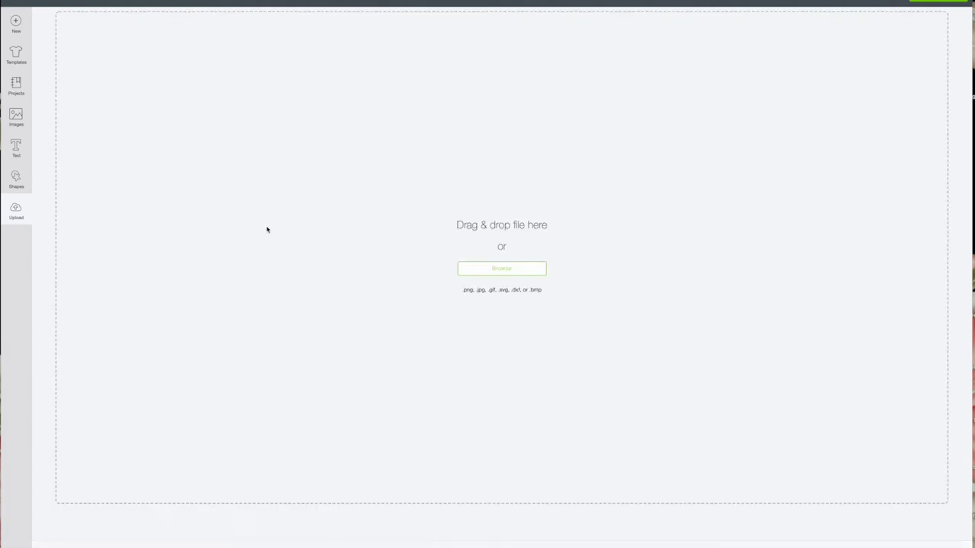
click(502, 269)
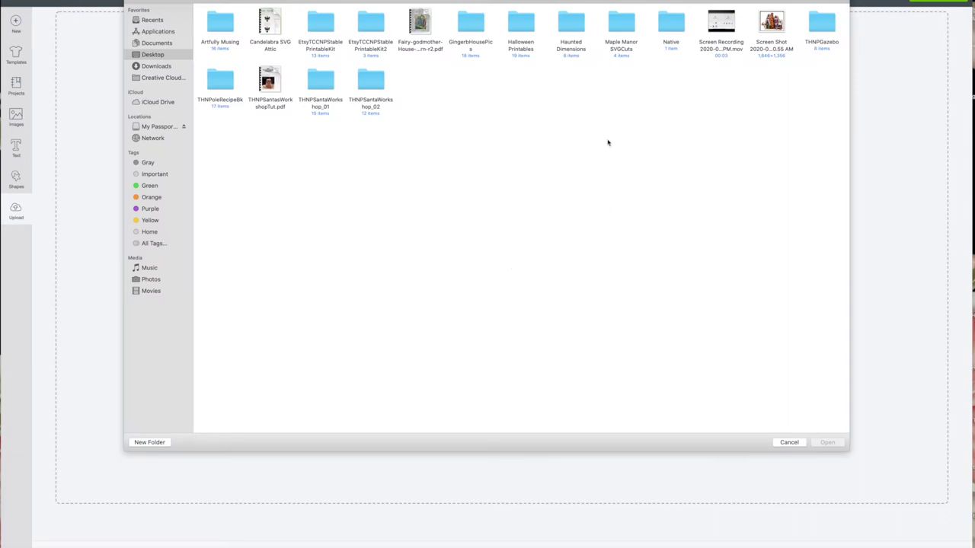
double_click(482, 28)
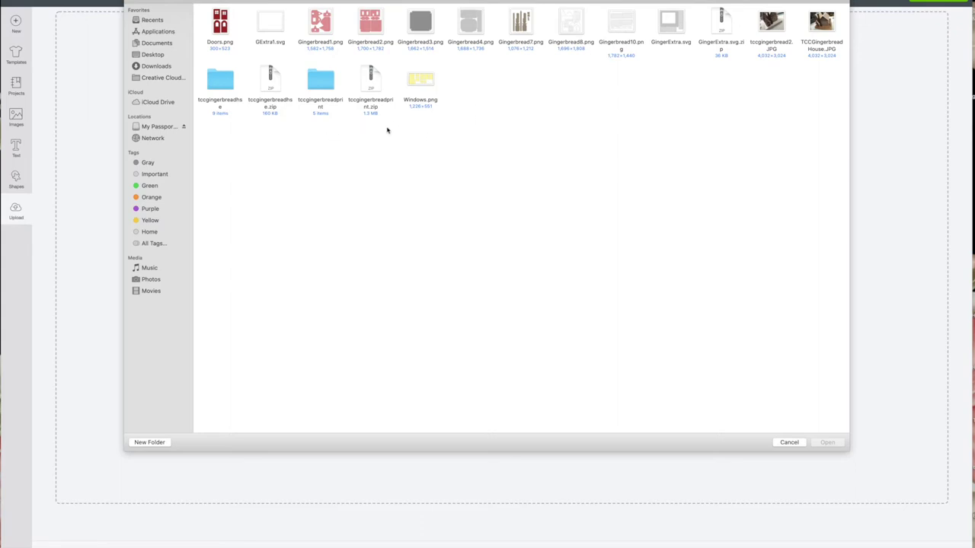
double_click(327, 83)
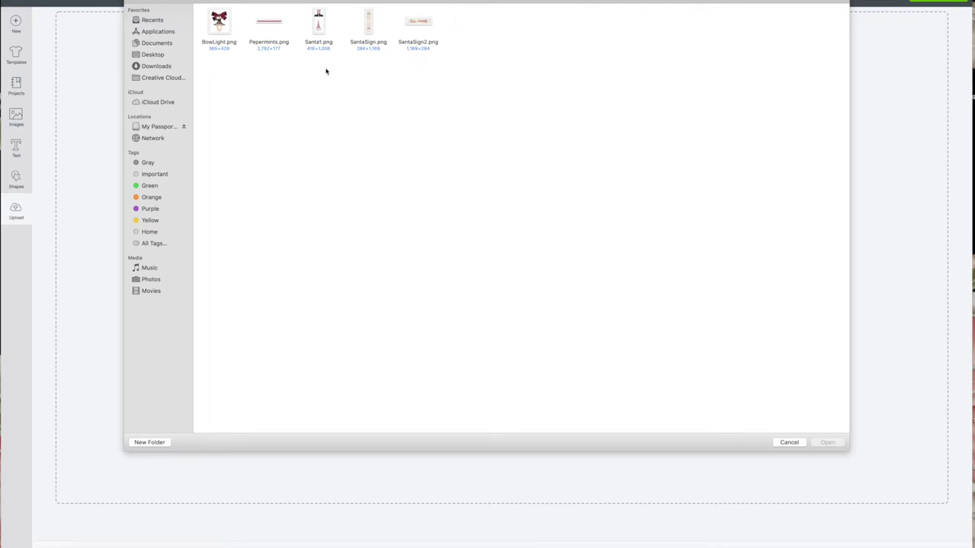
click(318, 30)
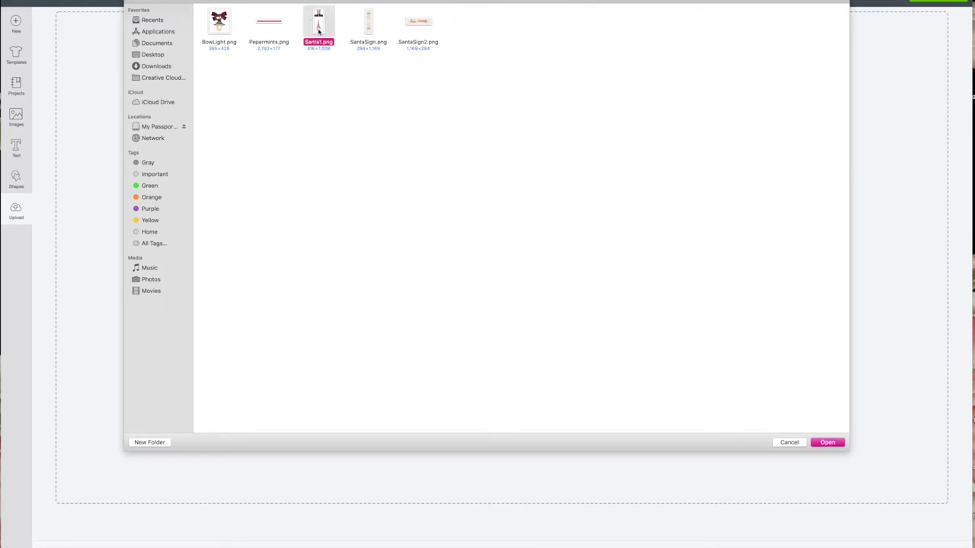
click(831, 446)
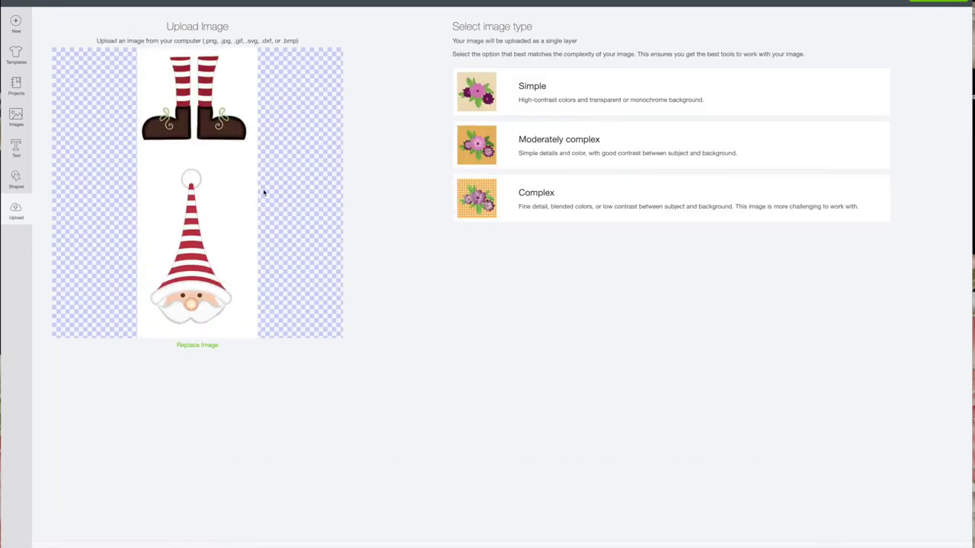
- Mark Santa1 as a Complex image and erase its white background
click(585, 198)
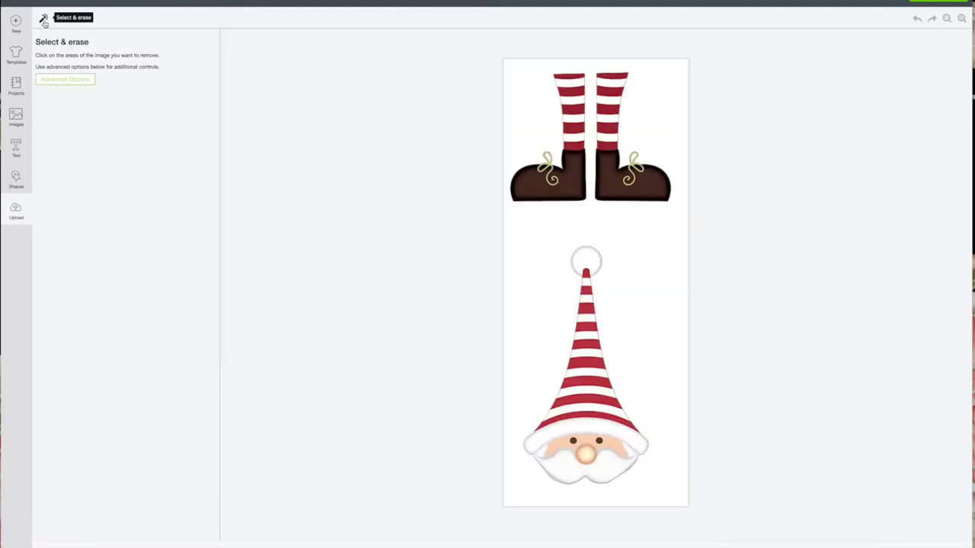
click(669, 246)
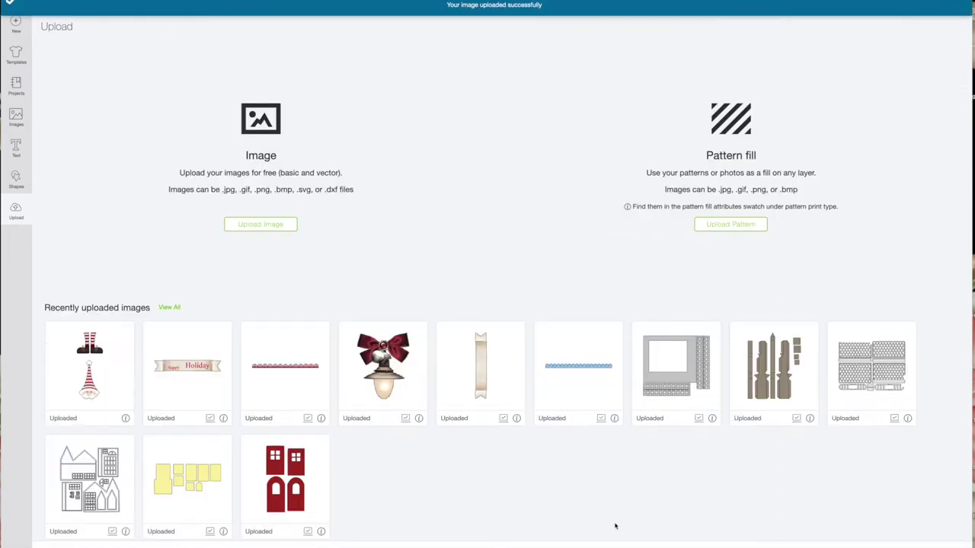
- Place the gnome image in the empty canvas area and cover it with an enlarged square
click(127, 349)
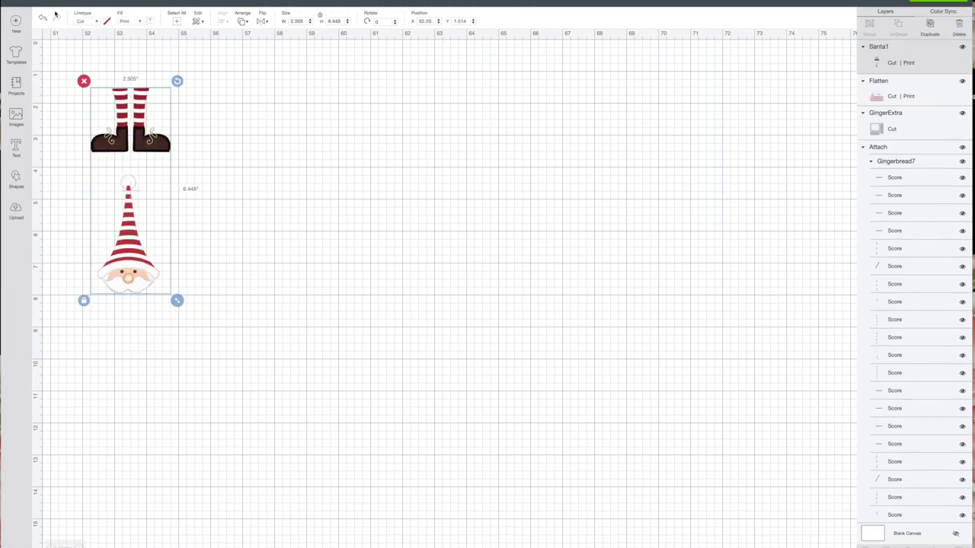
drag(152, 109, 358, 133)
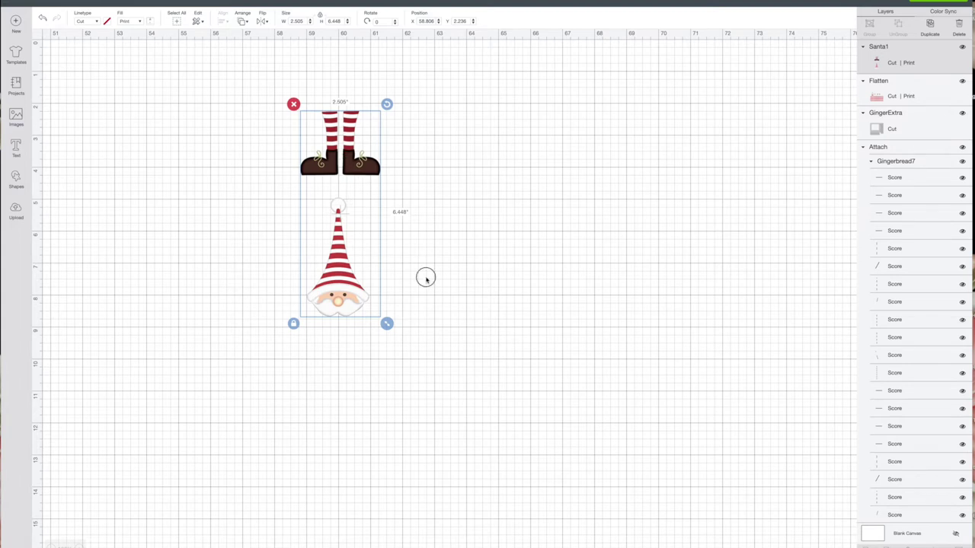
click(425, 279)
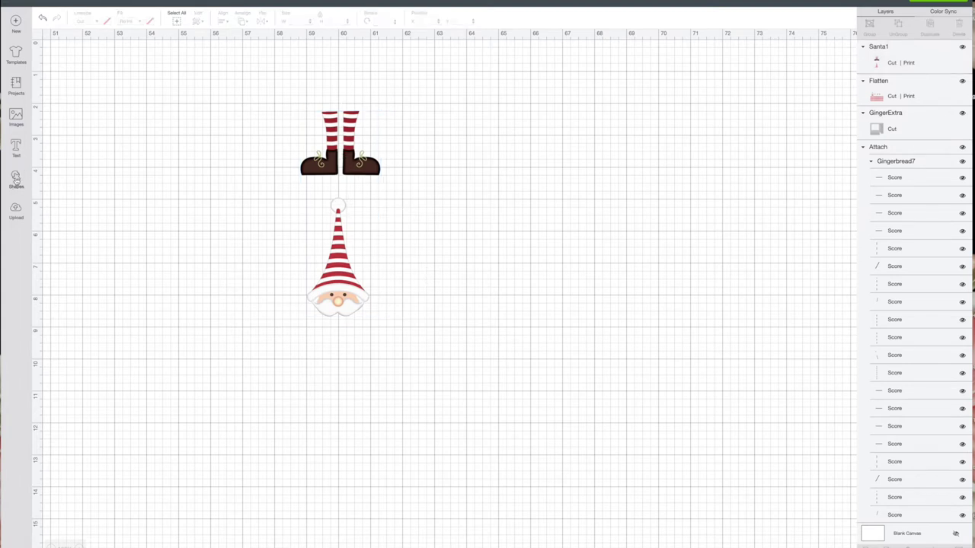
click(16, 179)
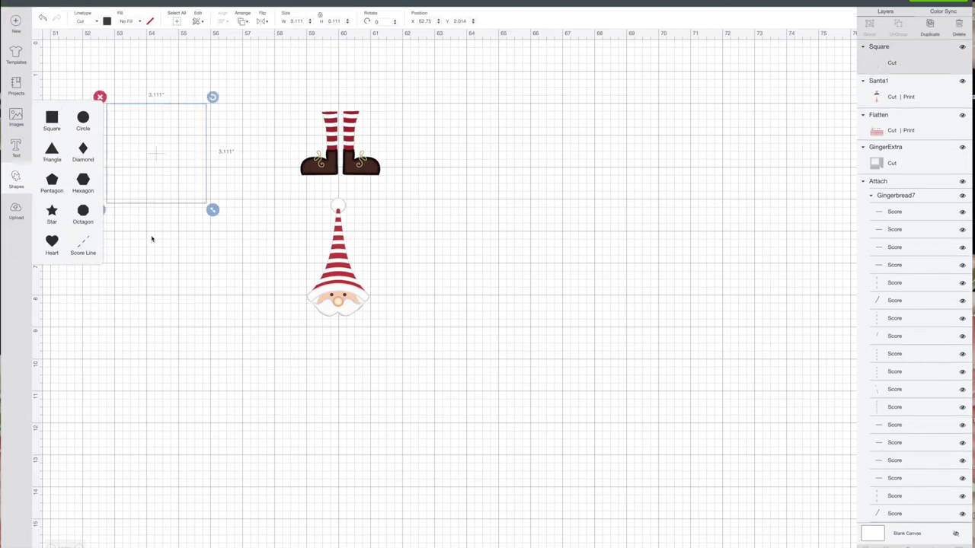
drag(153, 183, 316, 252)
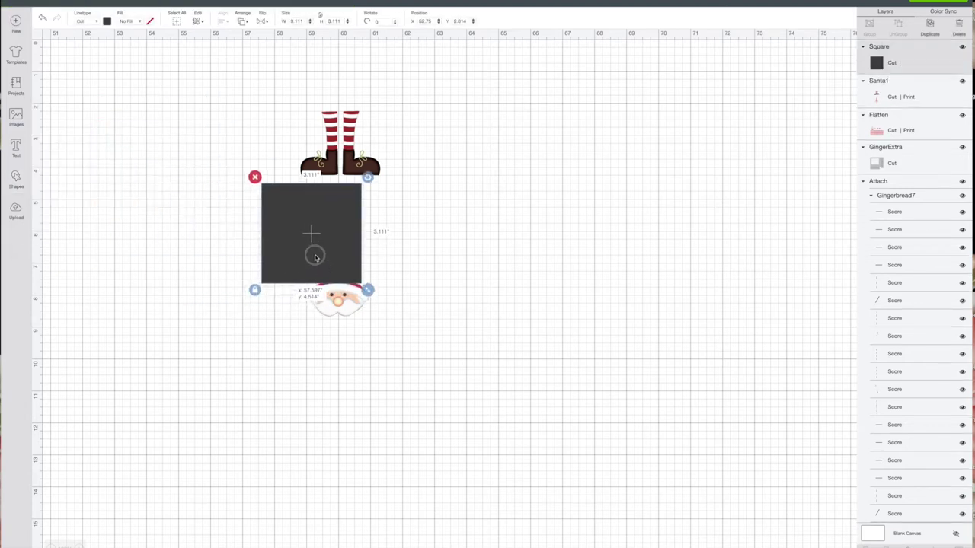
drag(369, 290, 423, 381)
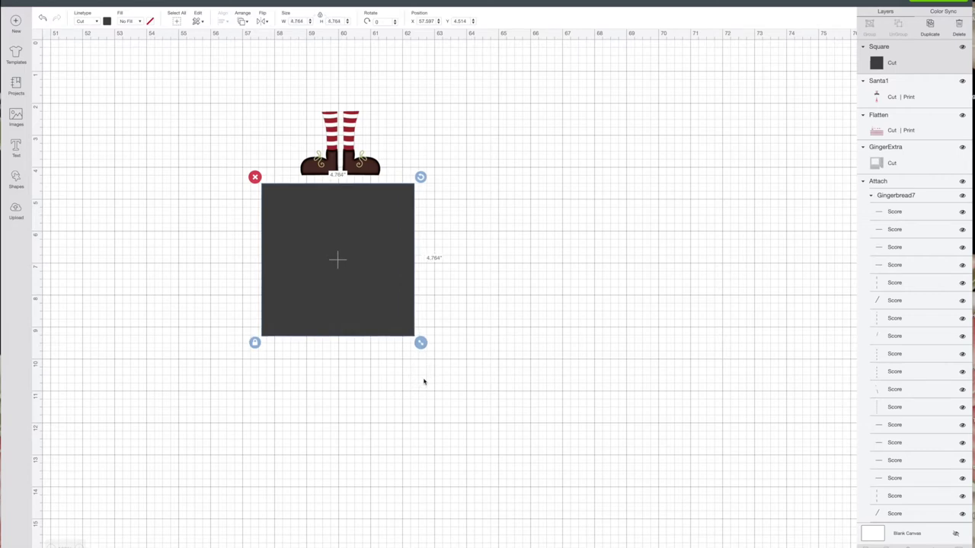
- Slice the square with the gnome and delete the leftover square and dark gnome cut-out
shift+click(349, 127)
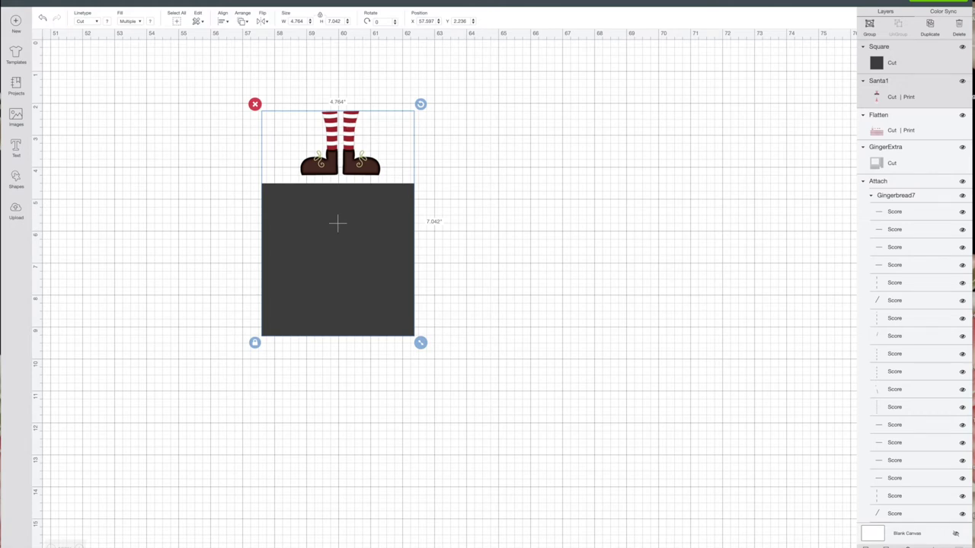
click(394, 198)
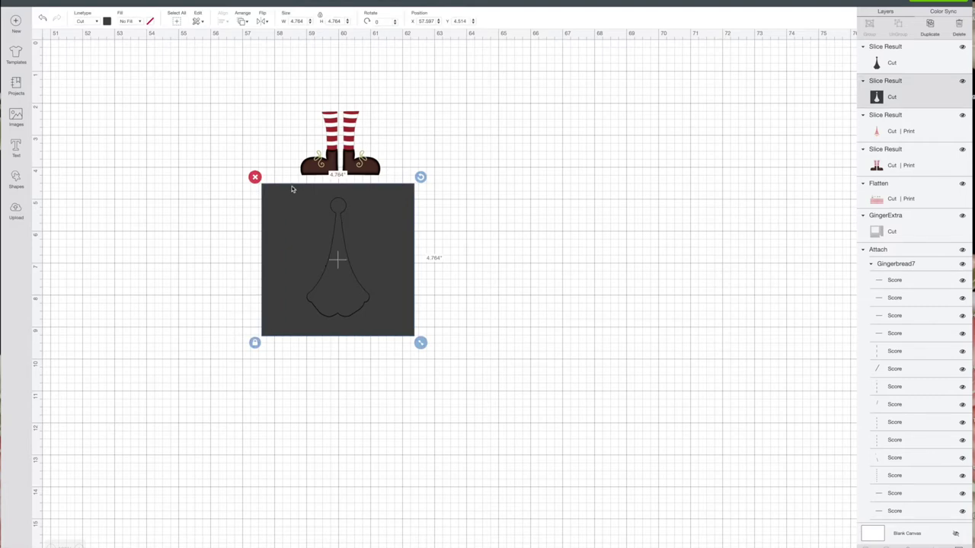
click(254, 178)
click(335, 202)
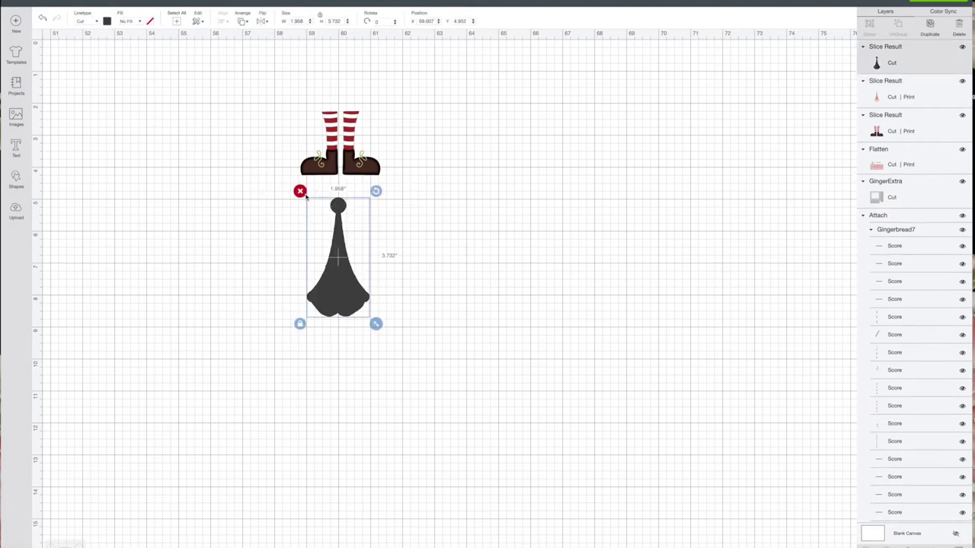
click(300, 191)
- Move the printed gnome up and place the boots to its right
click(370, 287)
drag(353, 230, 482, 116)
drag(362, 139, 591, 144)
click(539, 238)
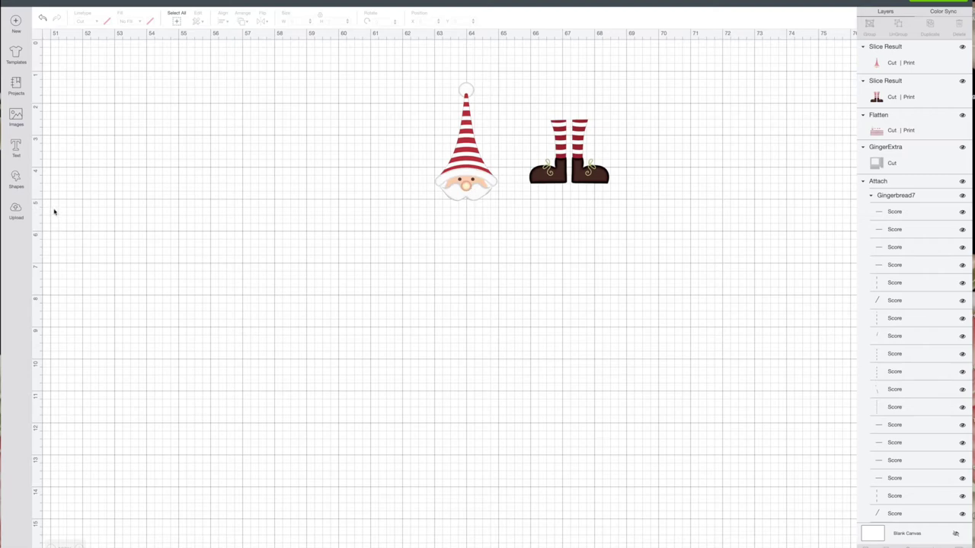
click(16, 209)
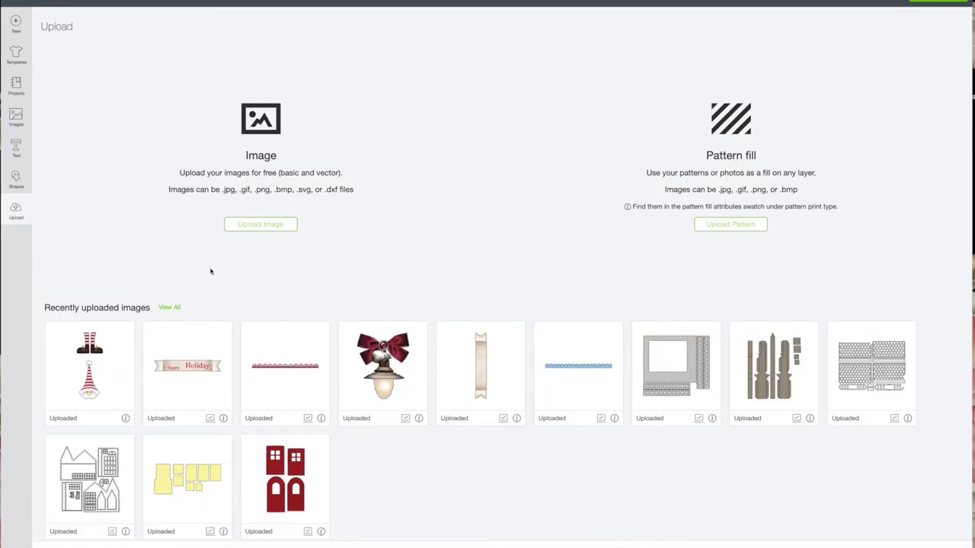
- Insert the happy Holiday banner and centre it just below the gnome and boots
click(204, 371)
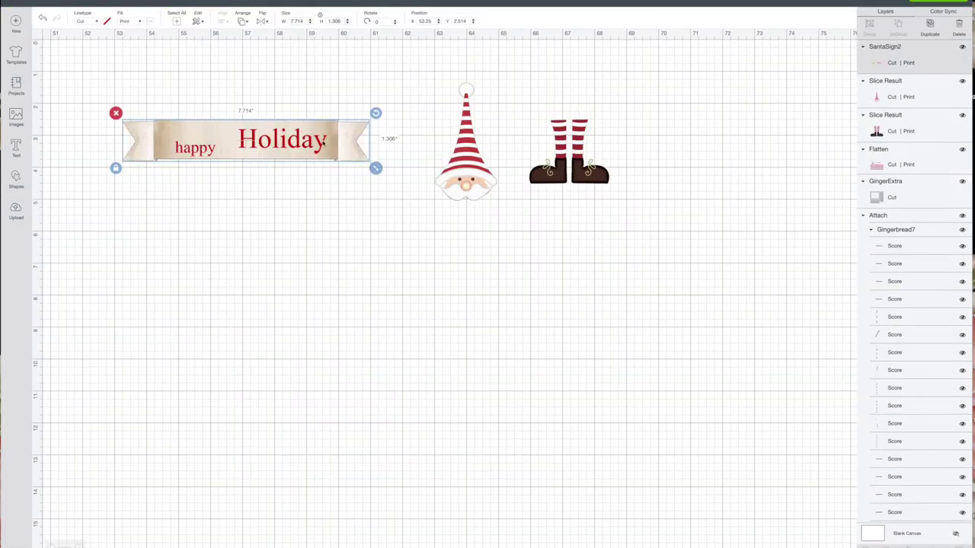
drag(291, 129, 564, 235)
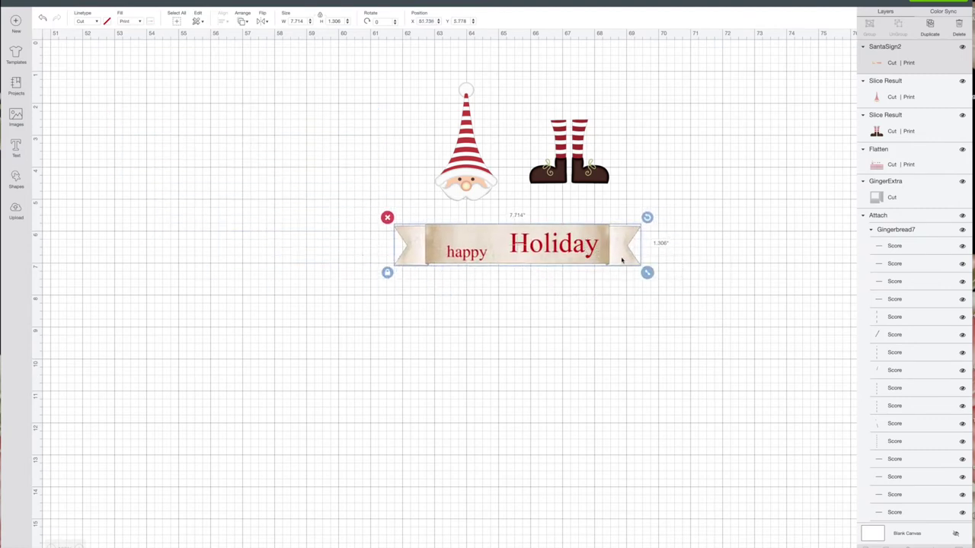
drag(607, 254, 600, 243)
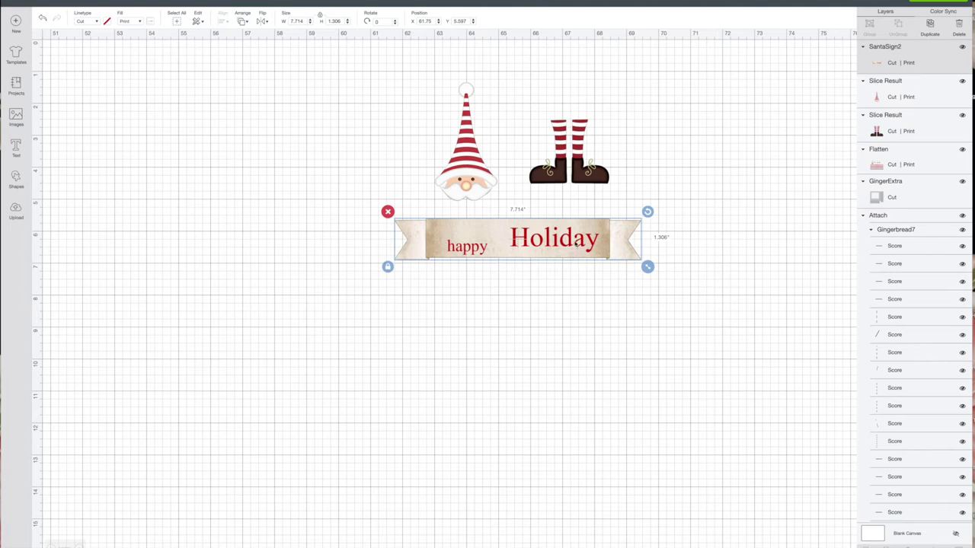
right_click(577, 245)
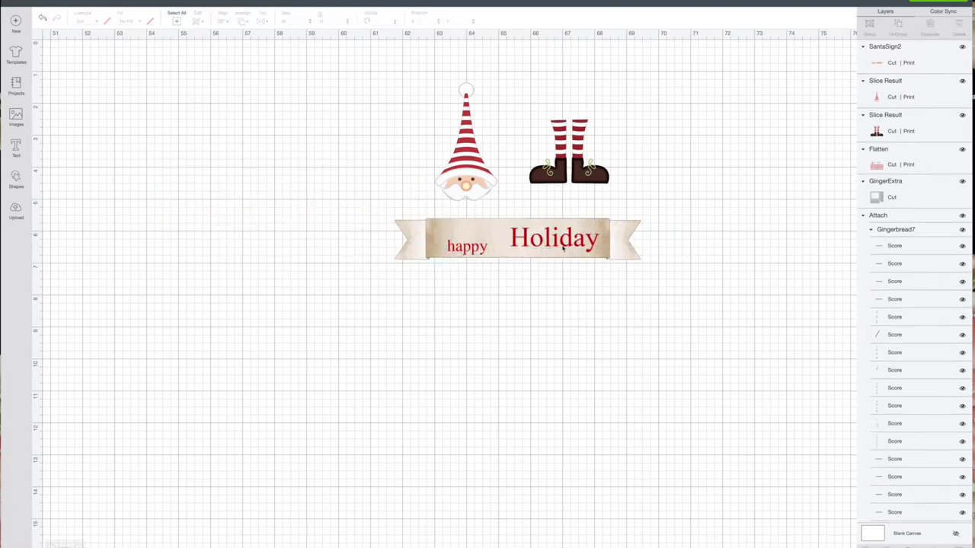
- Bring the gnome in front of the Holiday banner and lower it onto the banner
drag(487, 192, 485, 207)
right_click(486, 207)
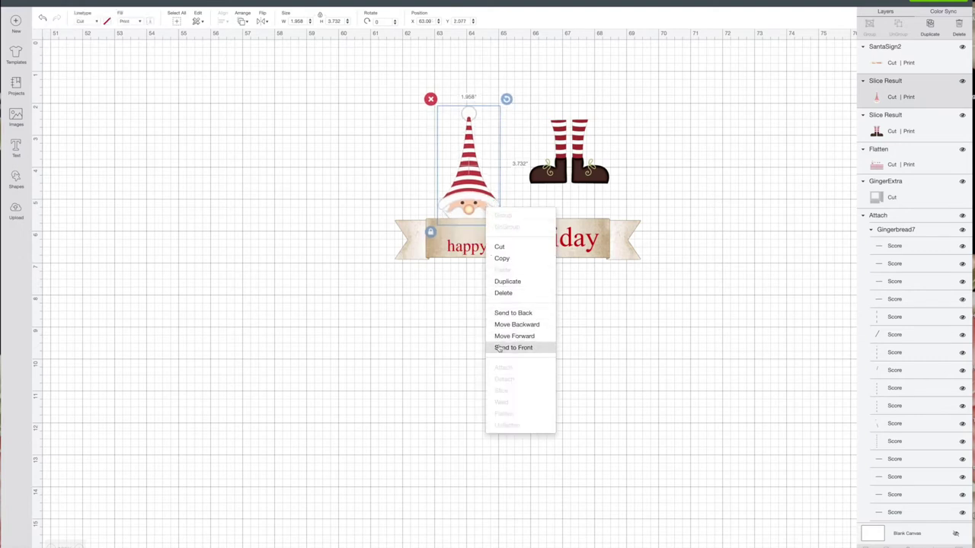
click(499, 347)
drag(478, 203, 477, 212)
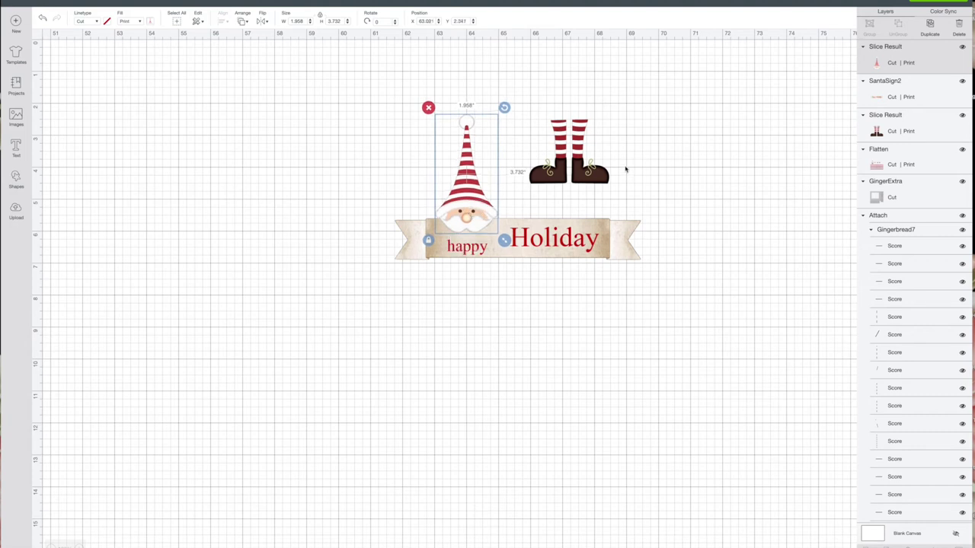
- Send the boots behind the banner, tuck them under the gnome, and select the whole sign
drag(607, 176, 536, 345)
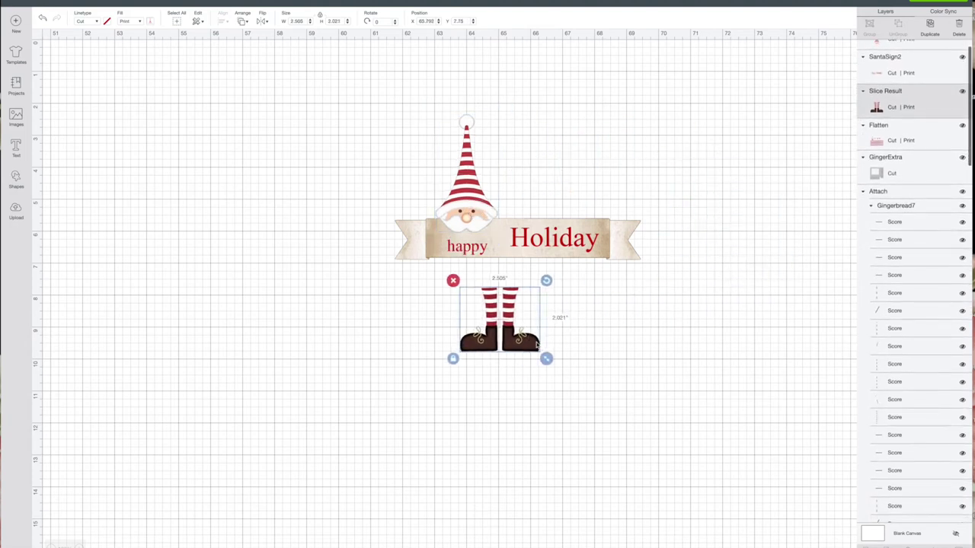
right_click(535, 345)
click(562, 335)
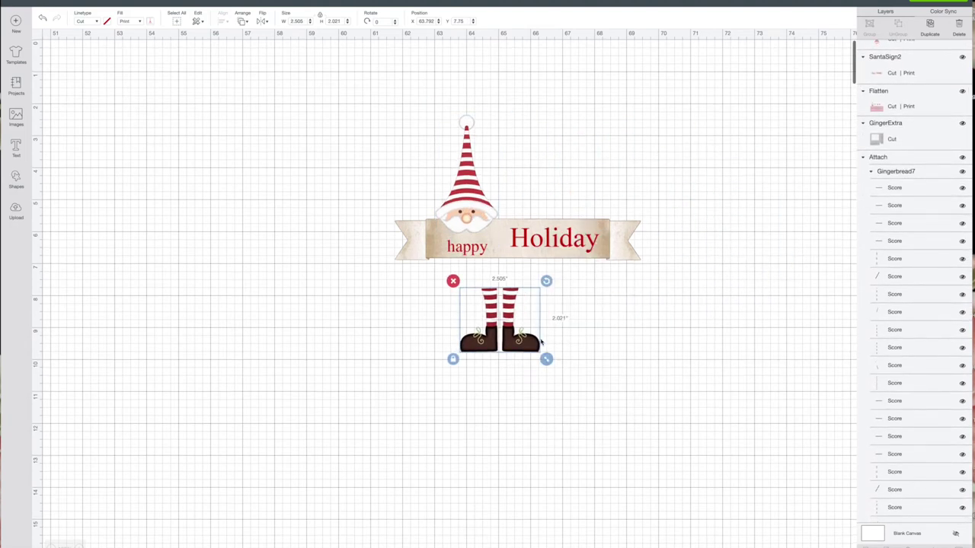
drag(534, 346, 502, 313)
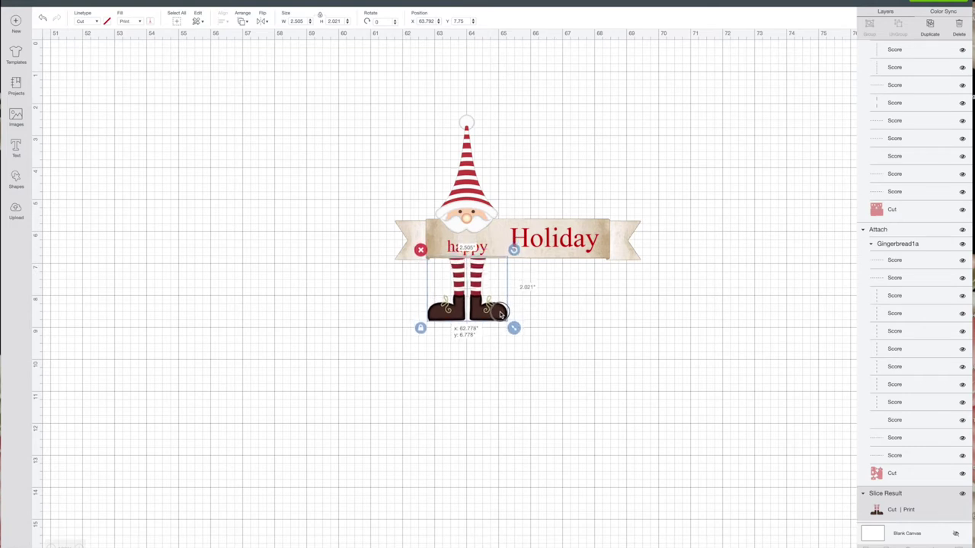
drag(500, 314, 501, 307)
click(667, 347)
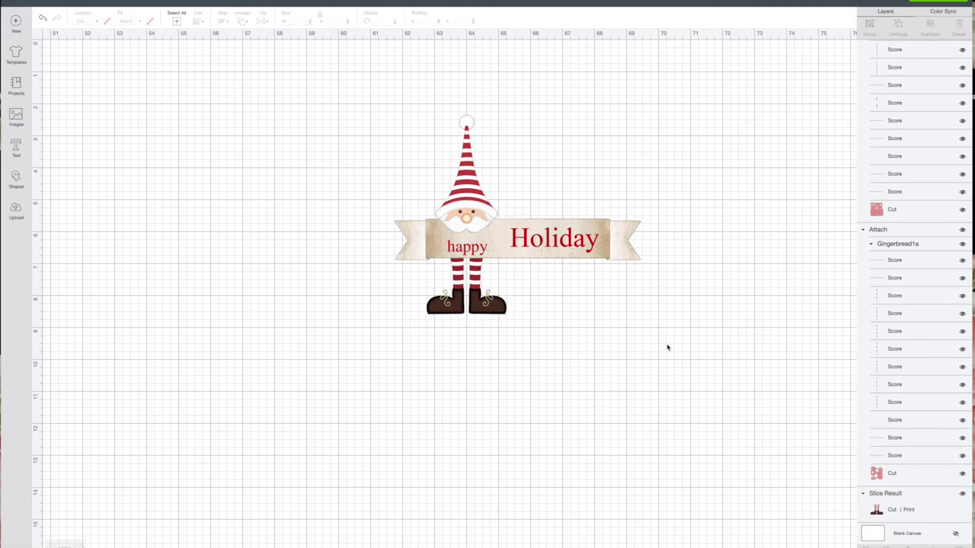
drag(650, 347, 400, 126)
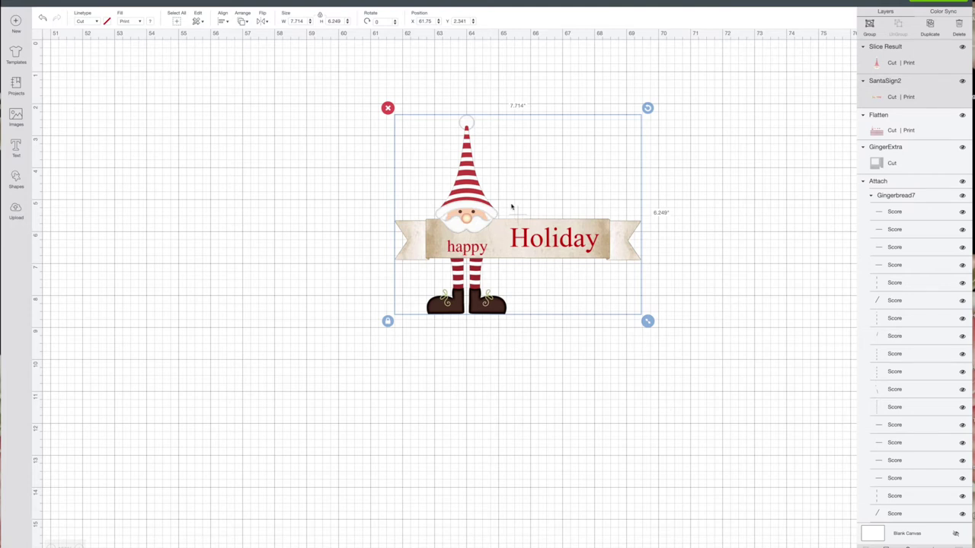
- Unlock proportions and set the sign's size to W 2.436 and H 1.883 inches
click(299, 21)
text(3)
click(388, 321)
double_click(301, 22)
text(2)
double_click(335, 21)
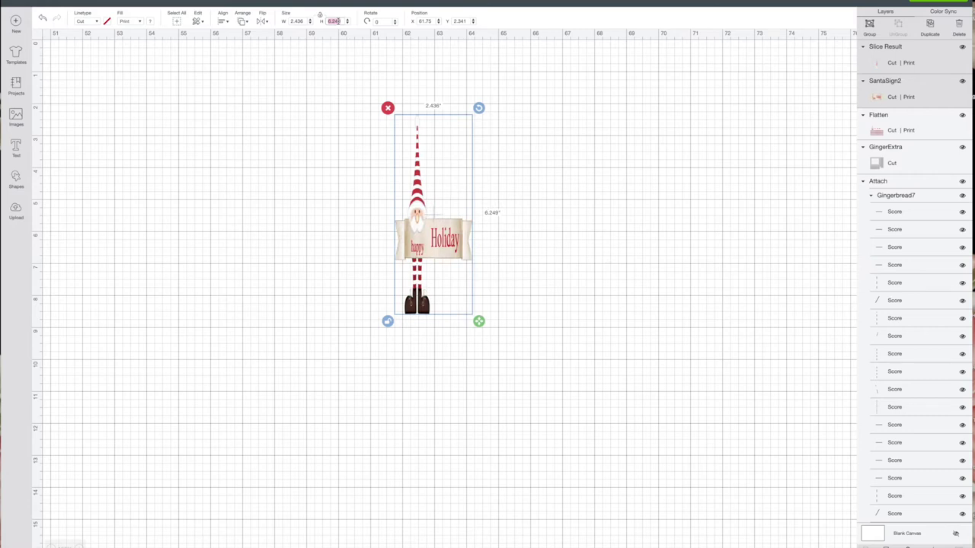
text(1.005)
text(3)
click(328, 22)
drag(342, 20, 333, 21)
double_click(340, 22)
text(1)
click(297, 22)
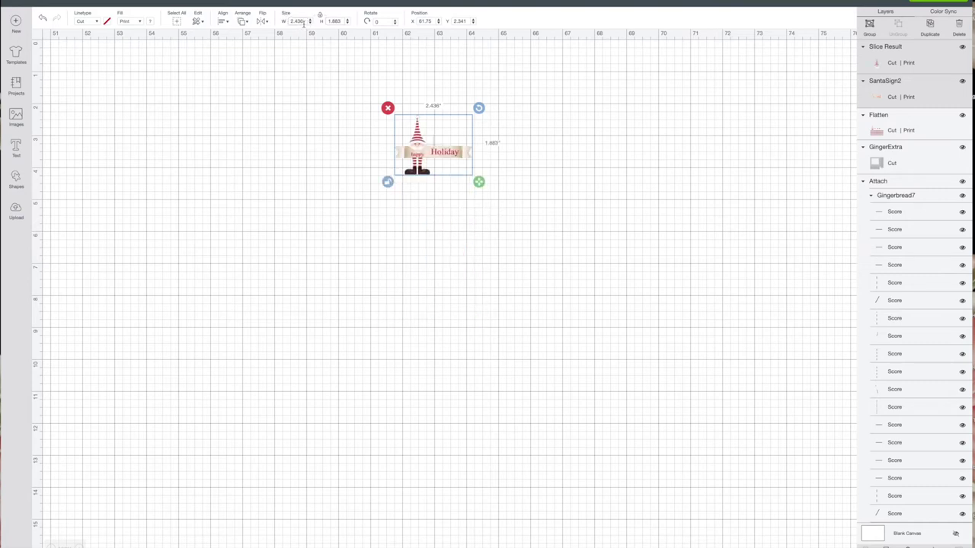
- Move the gnome sign beside the other pieces and place a duplicate to its right
scroll(317, 75, left, 10)
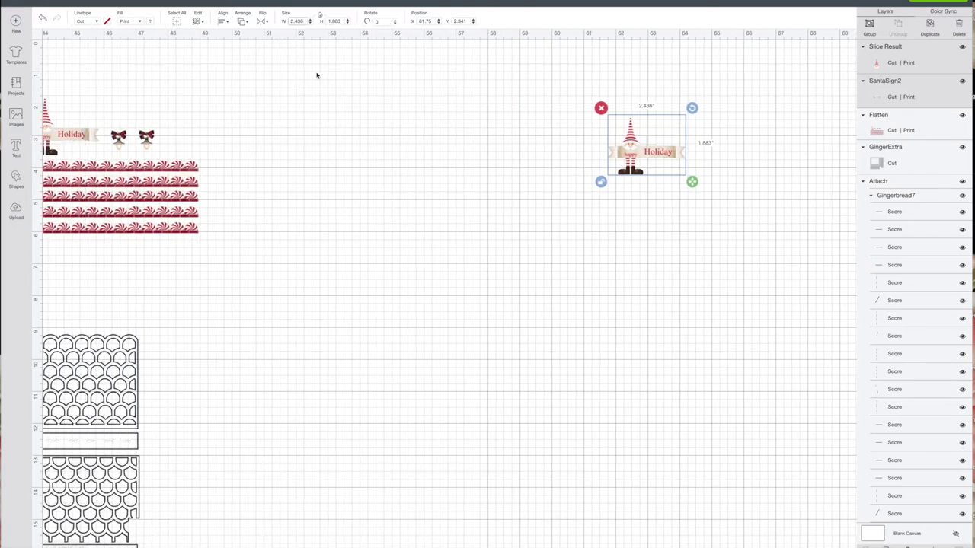
drag(760, 145, 536, 136)
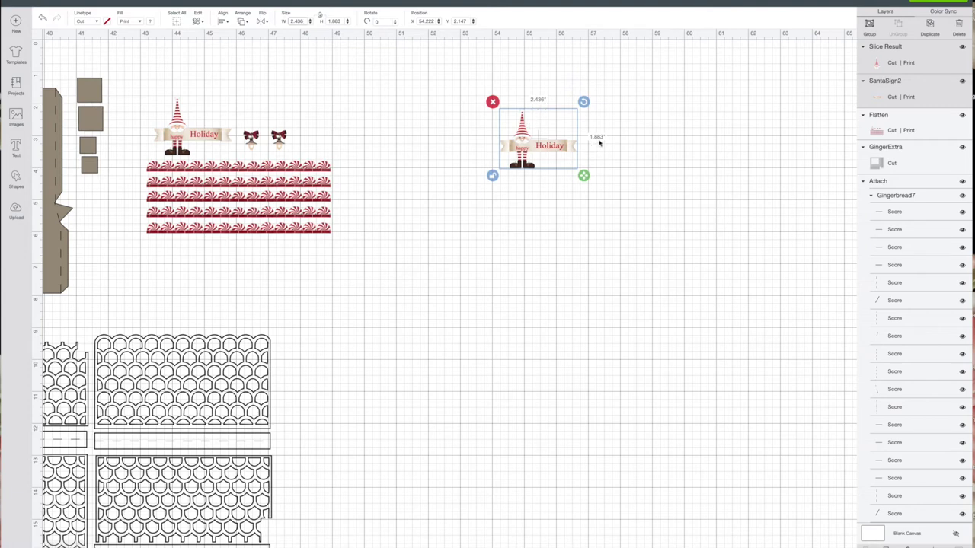
click(628, 195)
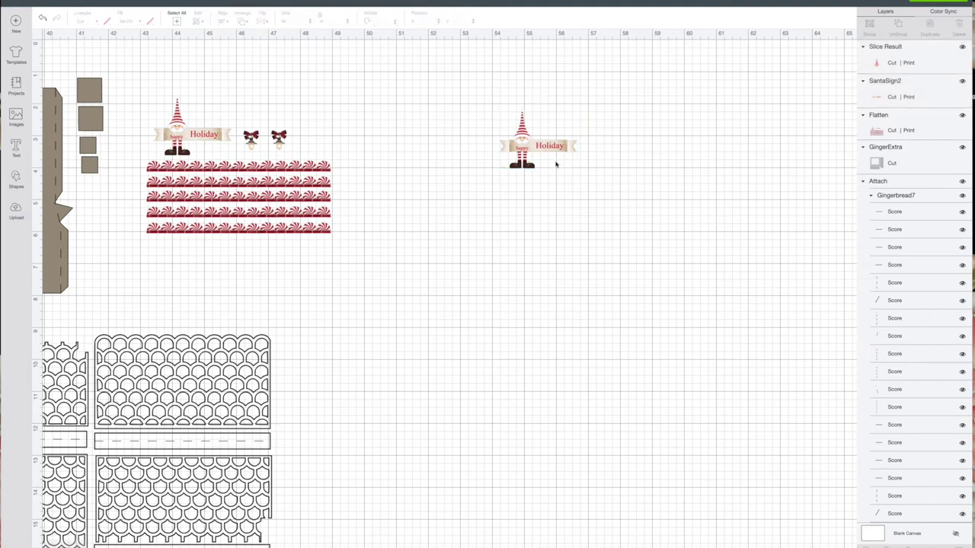
drag(583, 181, 496, 102)
right_click(524, 140)
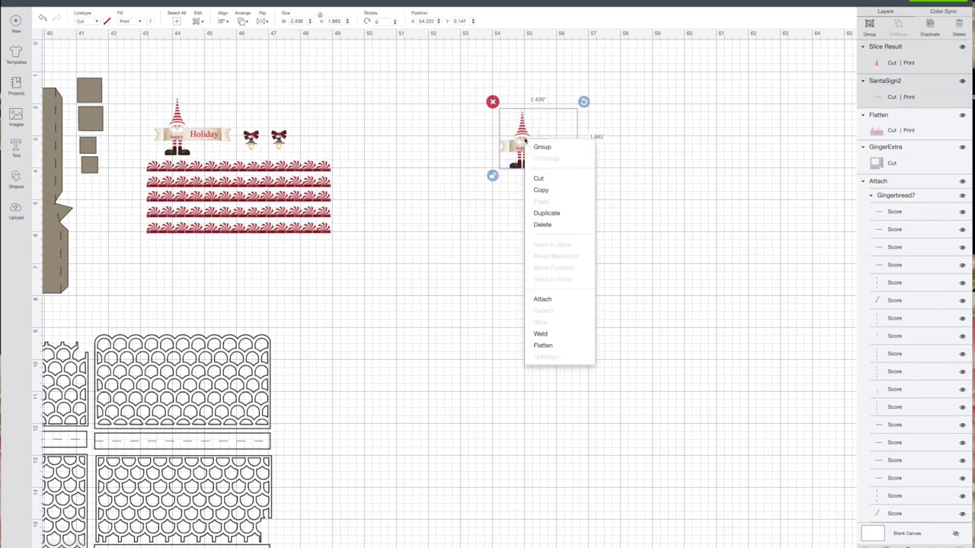
click(538, 214)
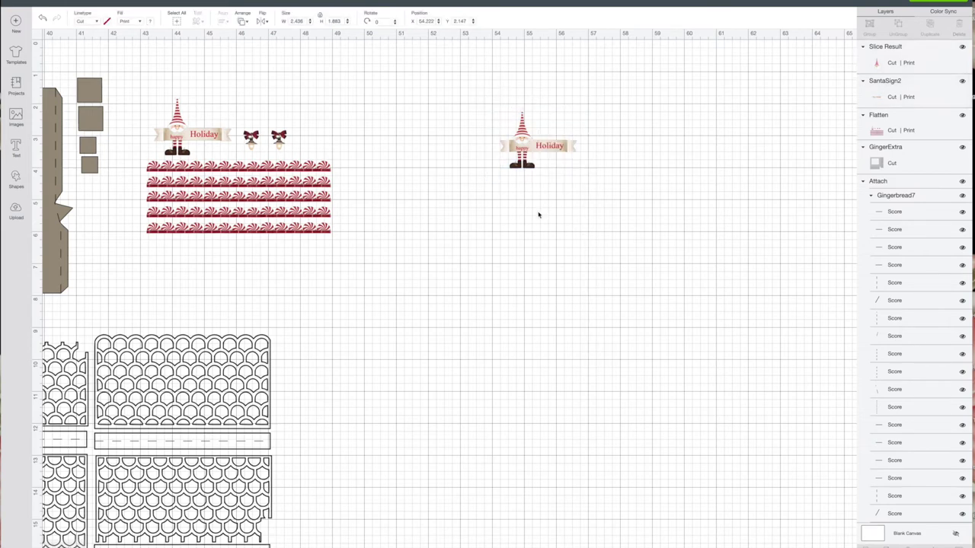
drag(557, 169, 647, 160)
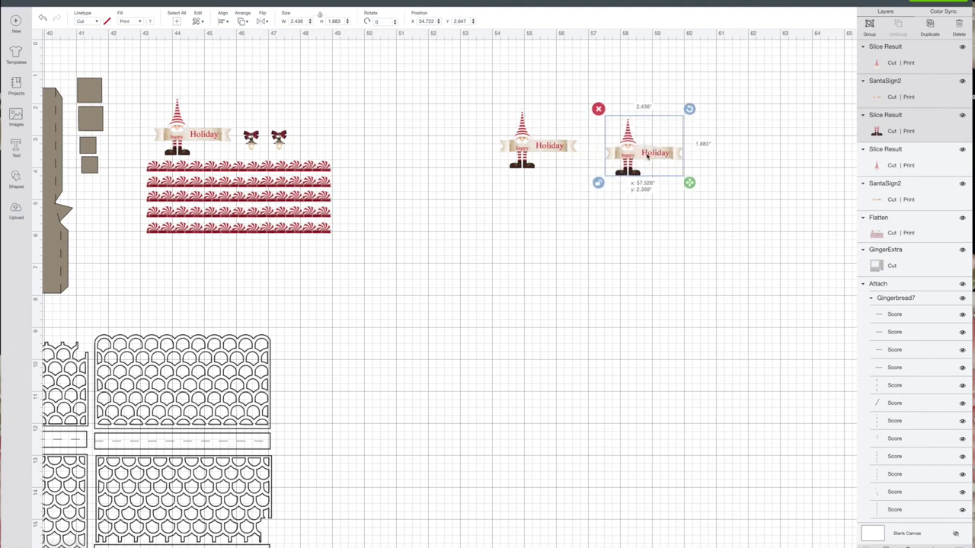
click(578, 196)
- Group the pieces of the original left gnome sign
drag(576, 186, 475, 107)
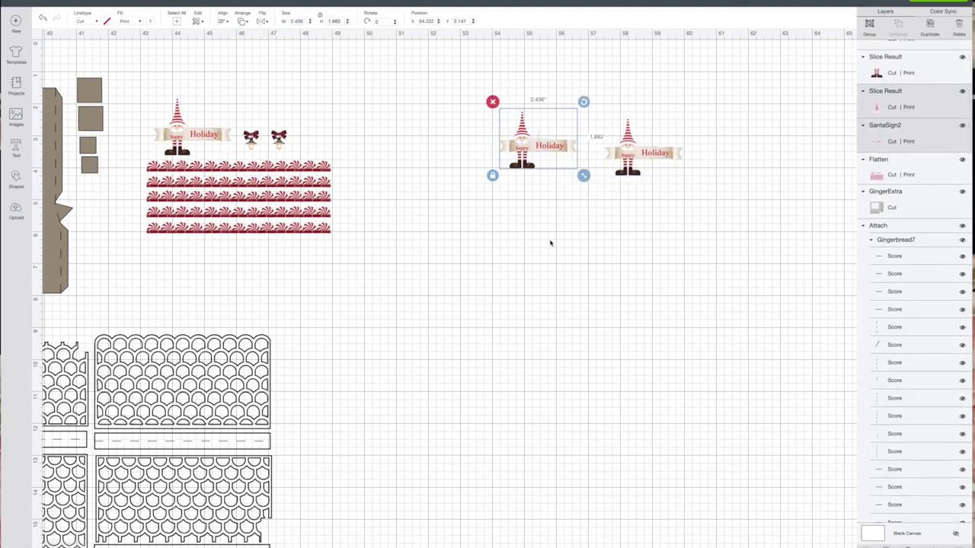
right_click(521, 146)
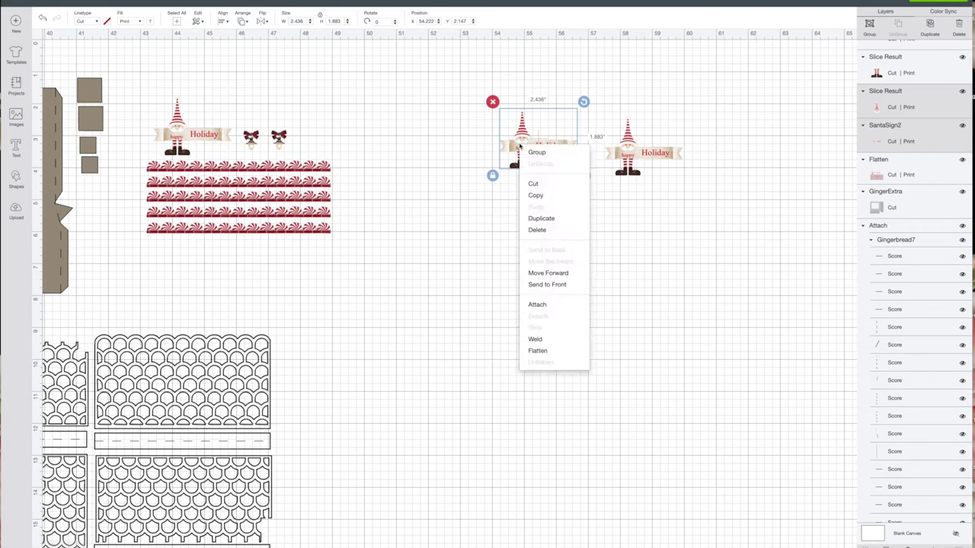
click(533, 154)
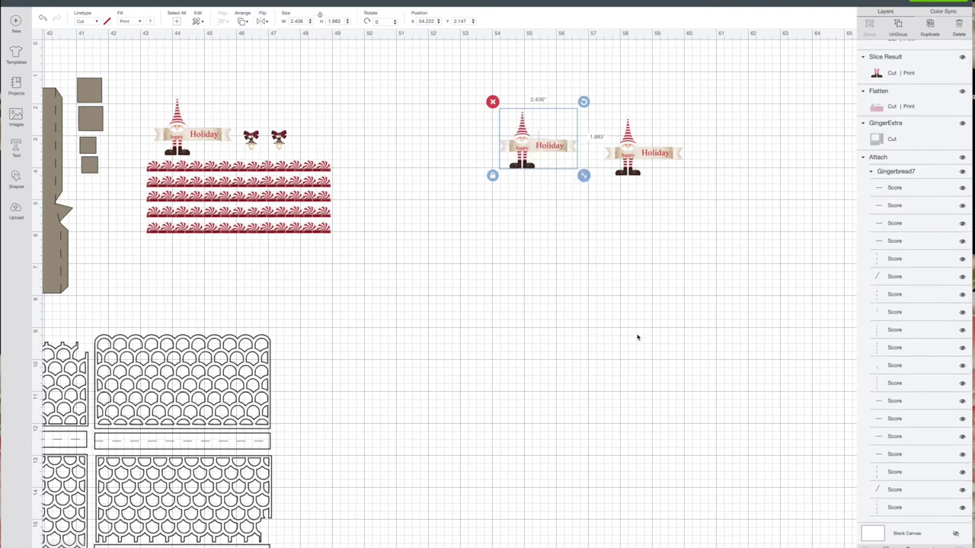
- Pull the Holiday banner and legs off the right gnome, setting the legs beside the hat
drag(656, 152, 637, 207)
drag(636, 165, 734, 144)
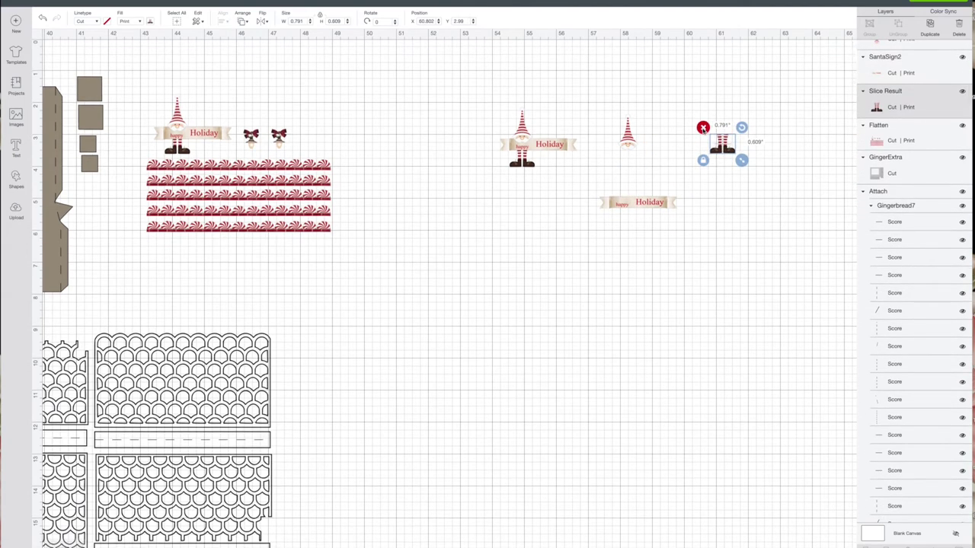
drag(711, 151, 619, 139)
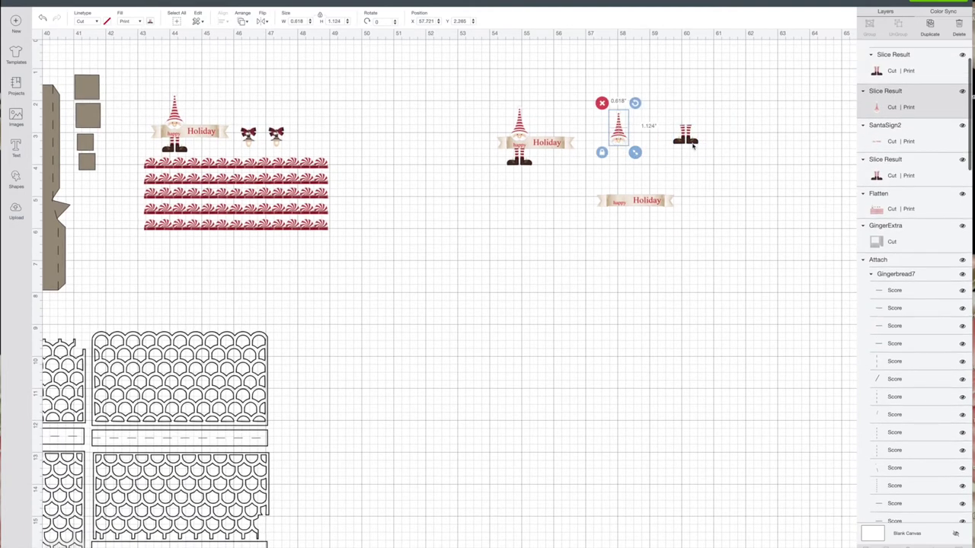
scroll(693, 146, up, 1)
drag(691, 141, 657, 131)
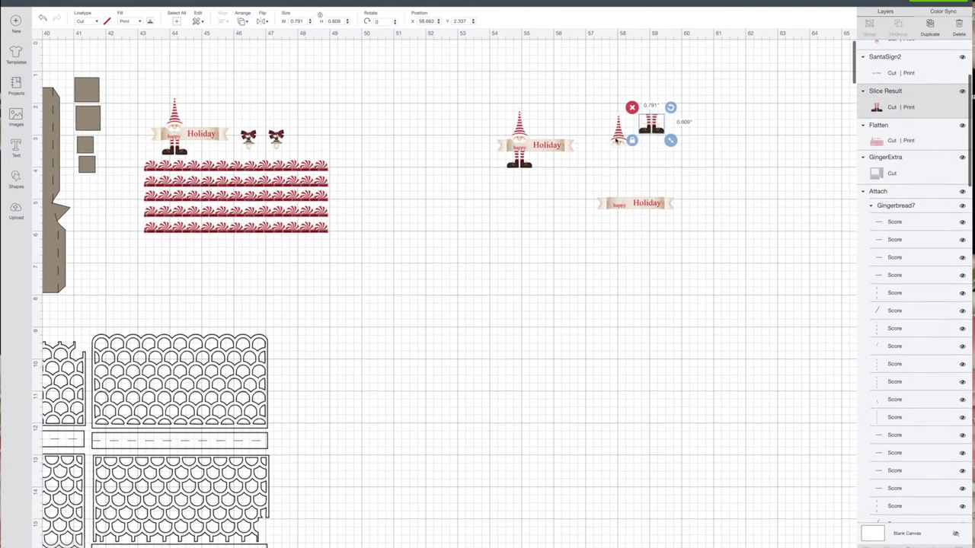
scroll(617, 140, down, 1)
- Duplicate the gnome hat, arrange hats, legs and banner, and move them beside the other gnome
click(617, 137)
right_click(617, 140)
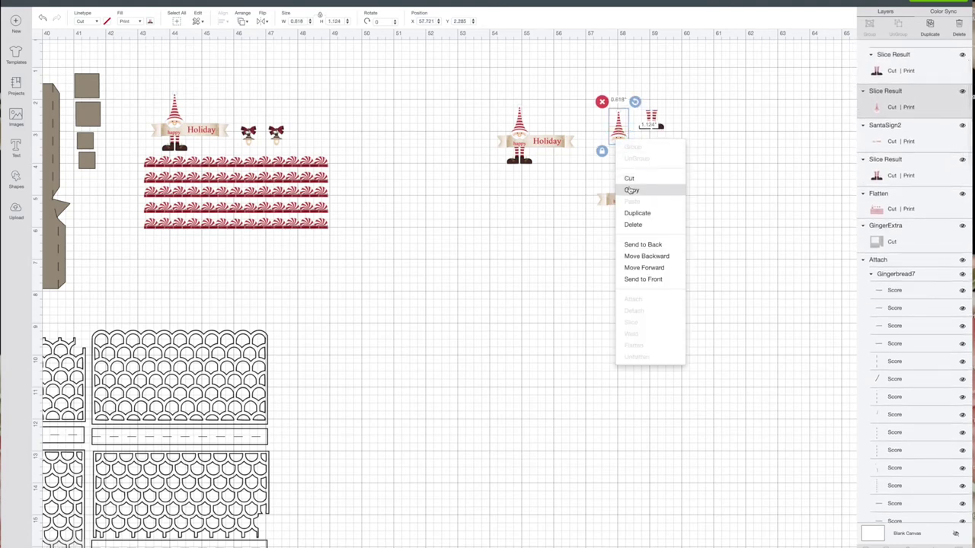
click(631, 212)
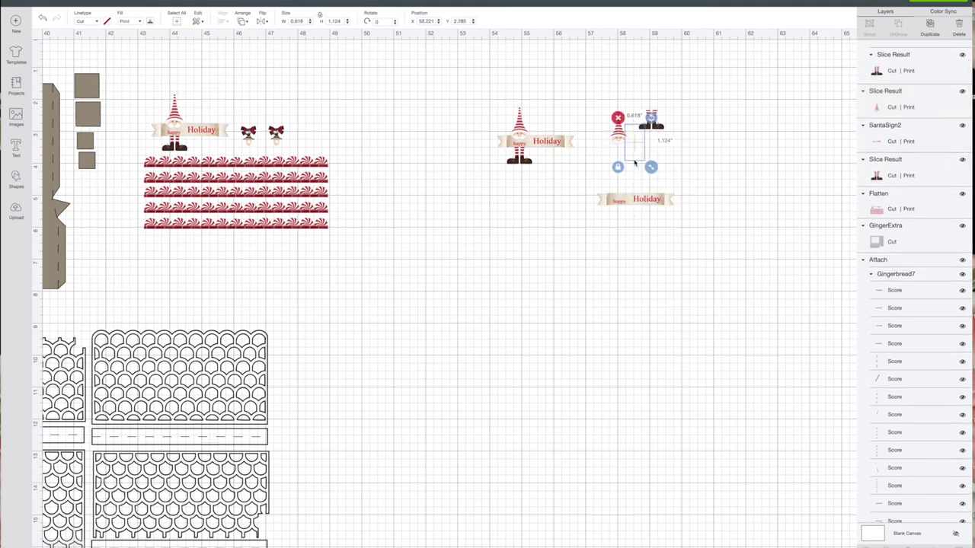
mouse_move(638, 152)
mouse_down()
mouse_move(677, 160)
mouse_move(655, 159)
mouse_up()
drag(652, 199, 659, 181)
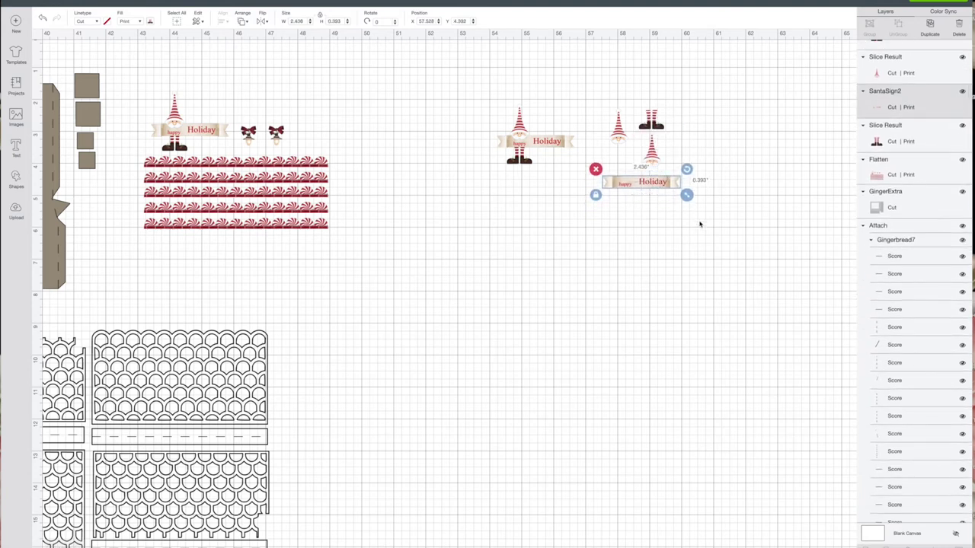
drag(704, 211, 605, 102)
drag(641, 135, 455, 136)
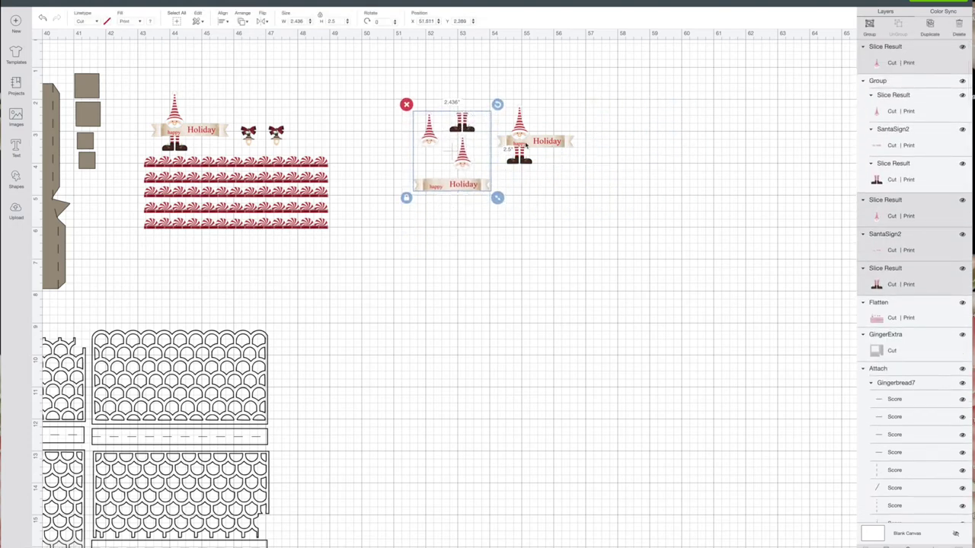
click(650, 133)
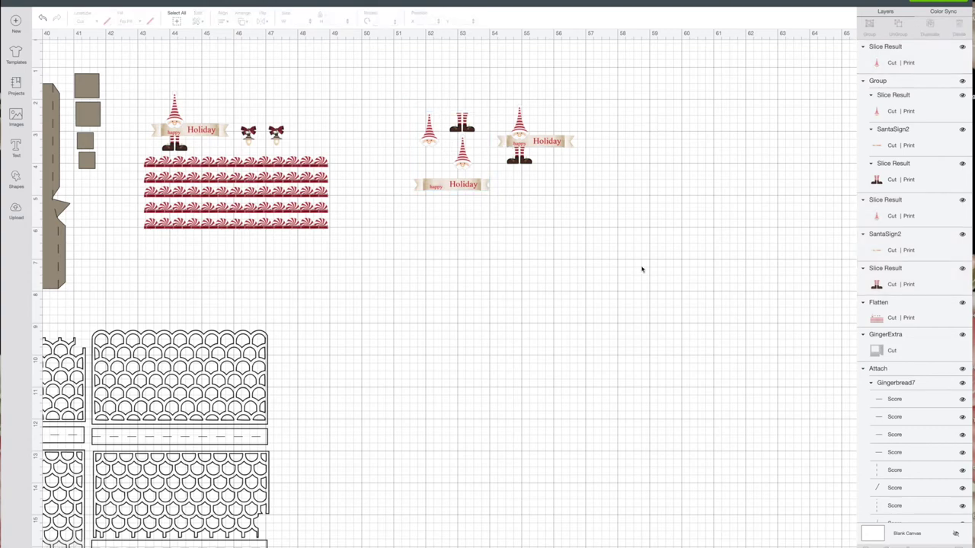
- Insert the uploaded CandyStrip peppermint strip and place it below the gnome pieces
click(16, 210)
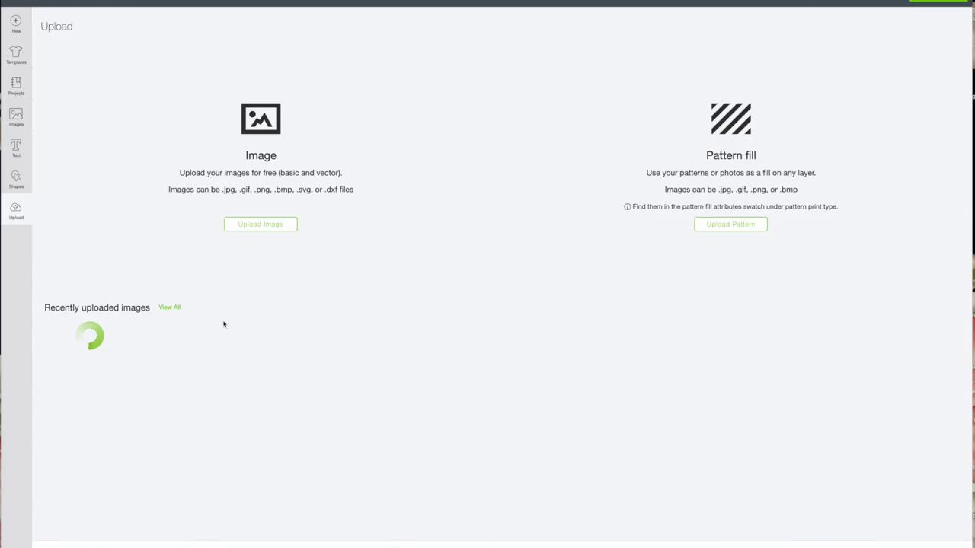
click(288, 370)
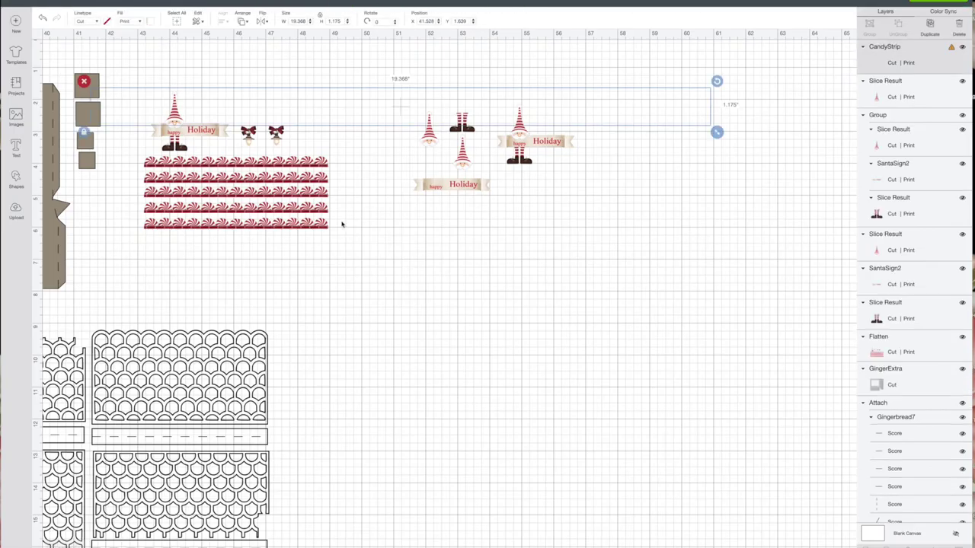
drag(365, 111, 472, 291)
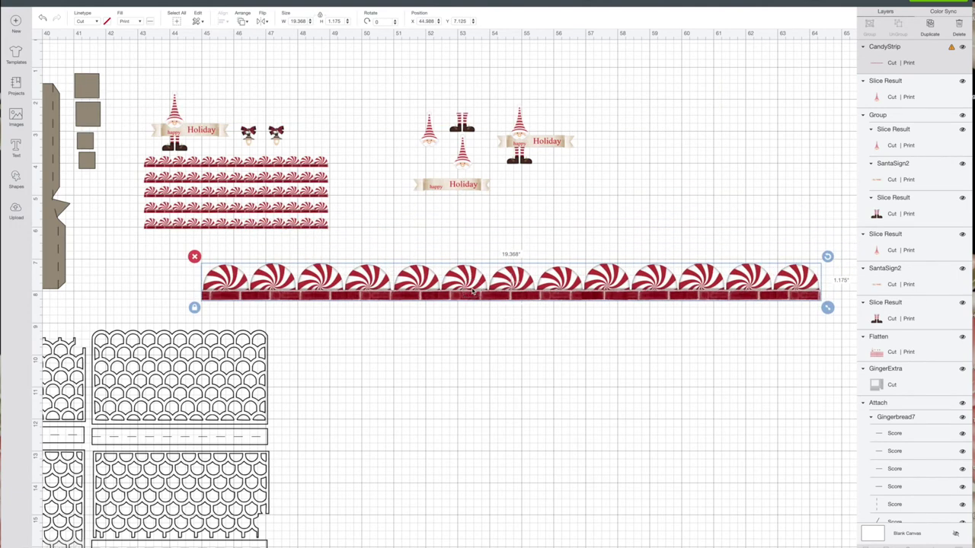
- Resize the candy strip to 0.35" tall and position it just below the right-hand Holiday sign
click(303, 21)
text(2)
click(335, 23)
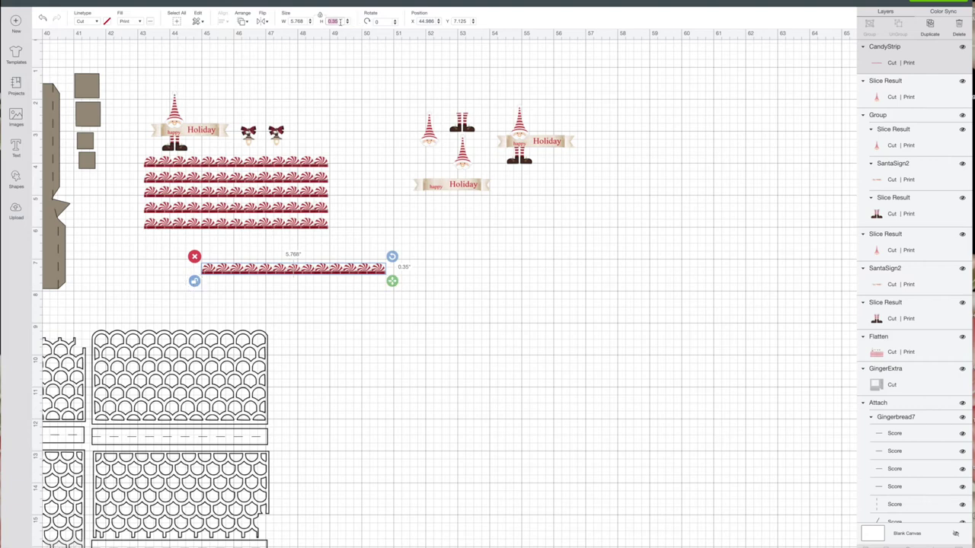
text(0)
text(.035)
key(Return)
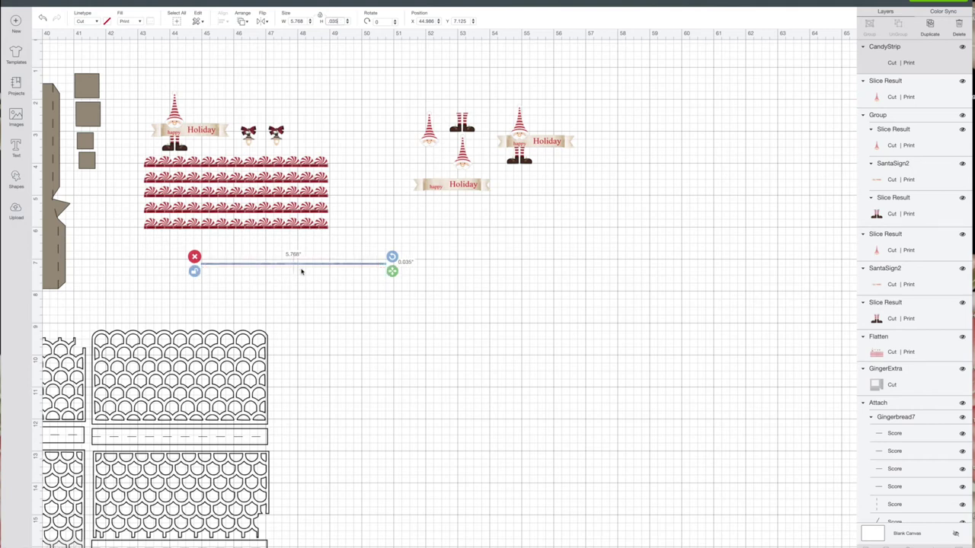
click(340, 21)
click(311, 21)
text(0.35)
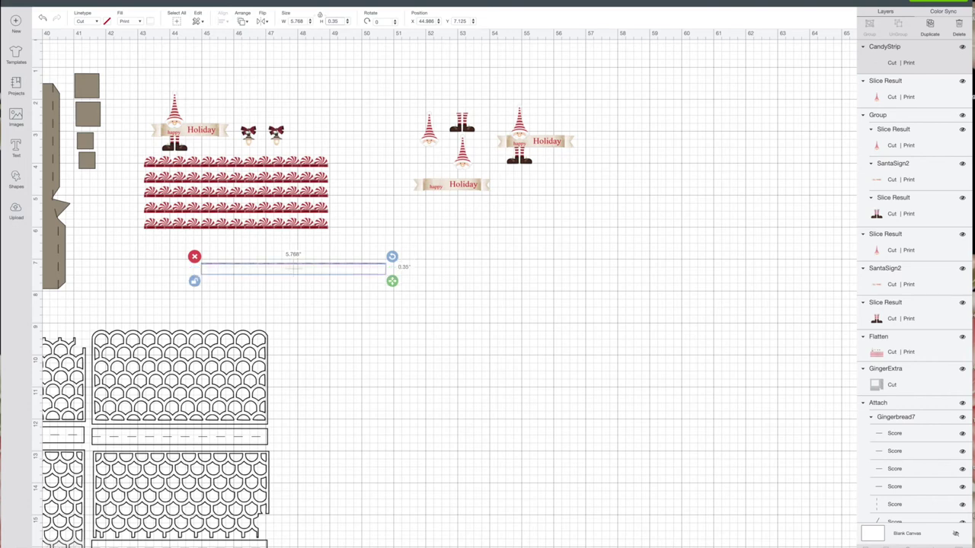
key(Return)
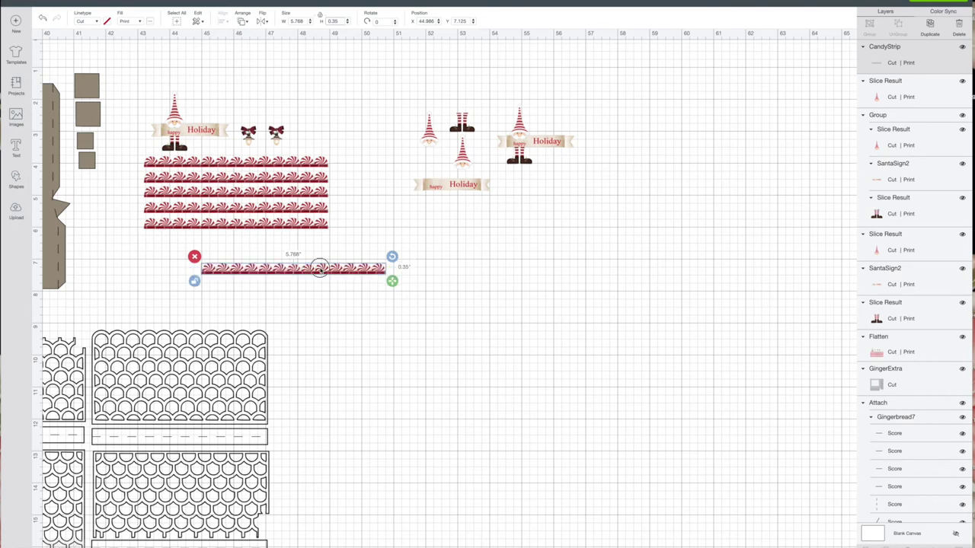
drag(321, 270, 535, 211)
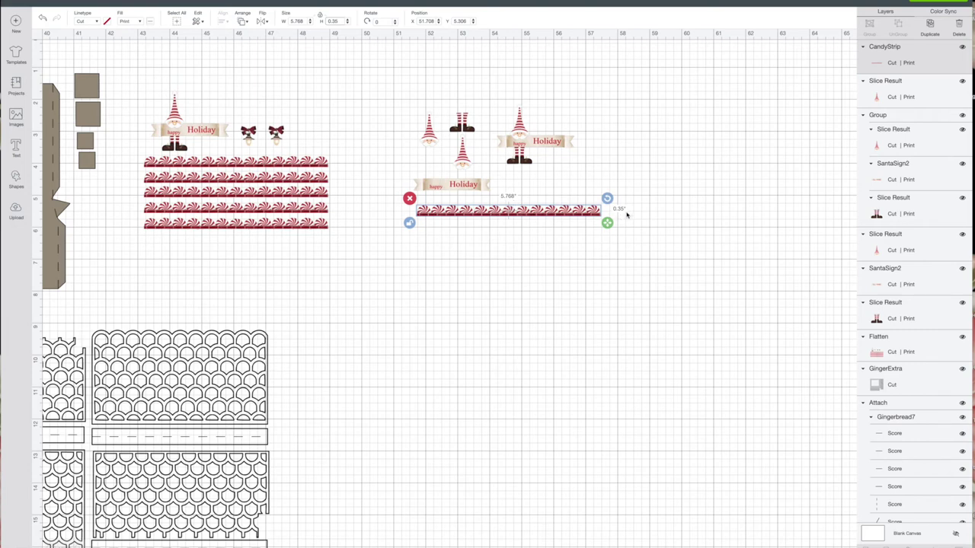
drag(585, 212, 601, 215)
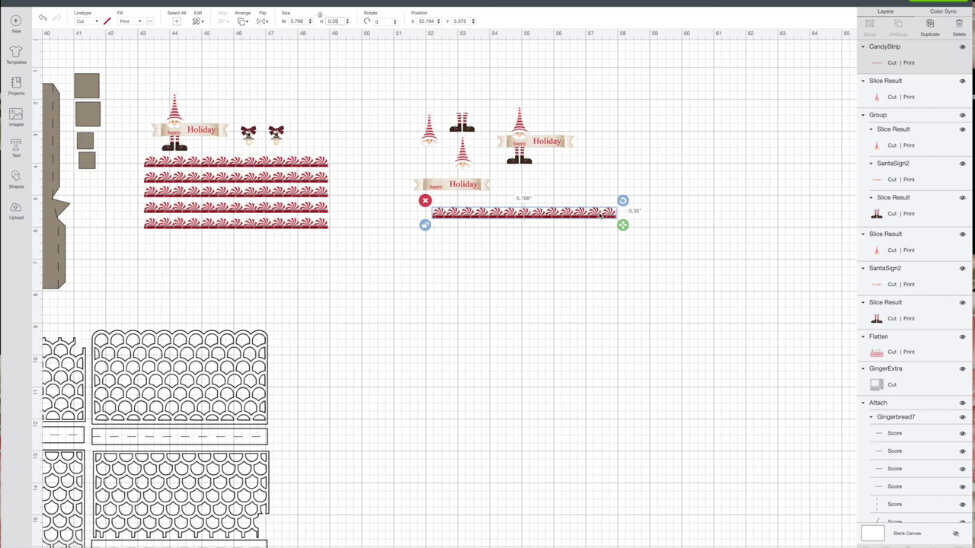
- Duplicate the candy strip and stack the copy directly under the original
right_click(601, 216)
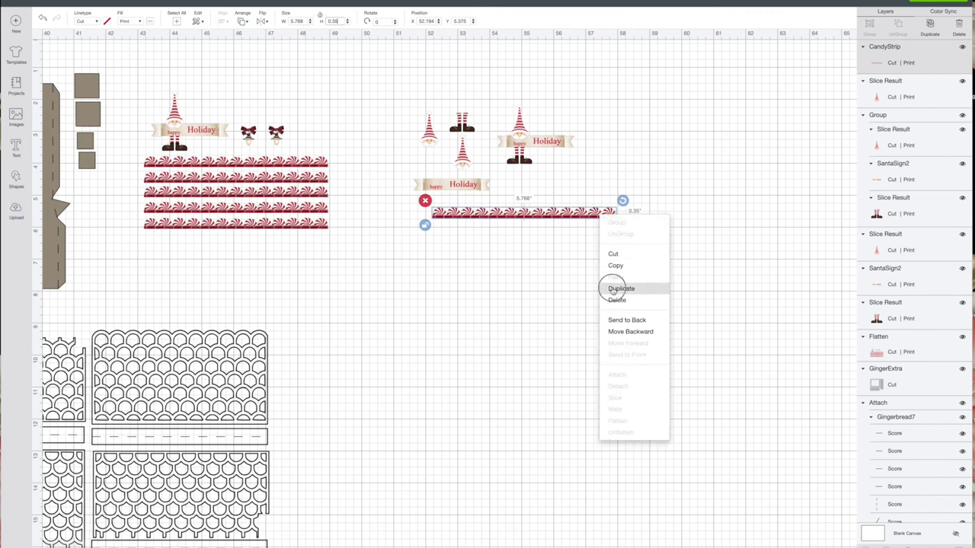
click(613, 289)
drag(614, 230, 607, 233)
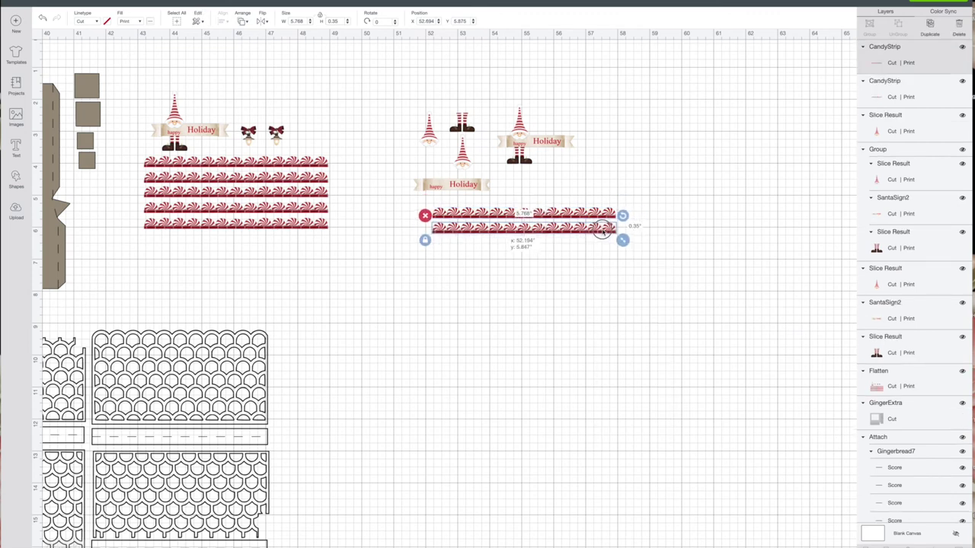
drag(602, 230, 603, 232)
right_click(603, 232)
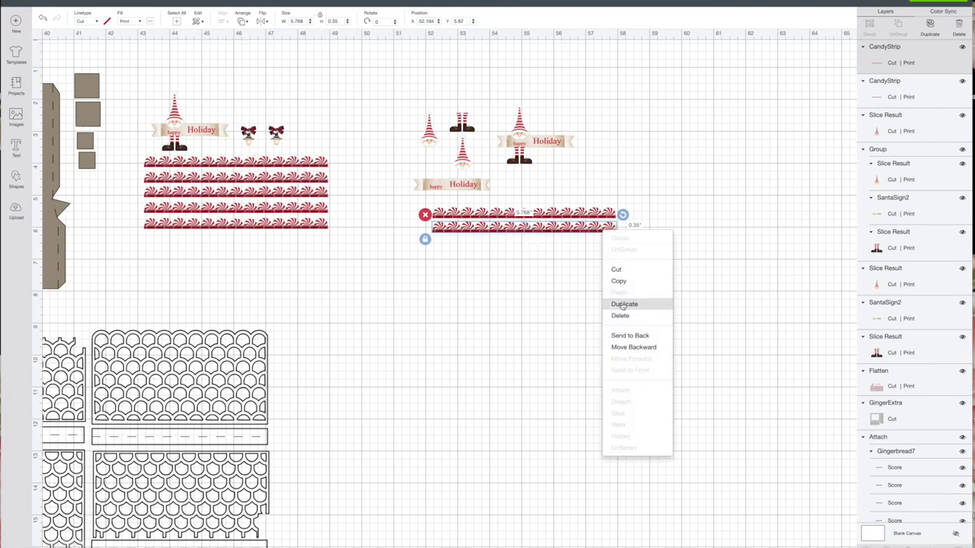
click(685, 276)
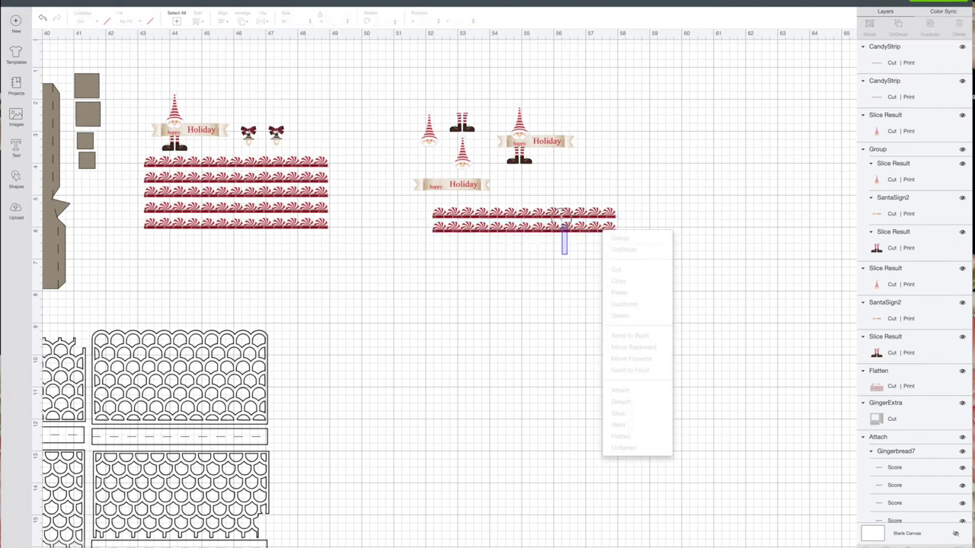
- Duplicate the pair of strips, then the bottom strip, to build a stack of five
right_click(564, 220)
right_click(562, 218)
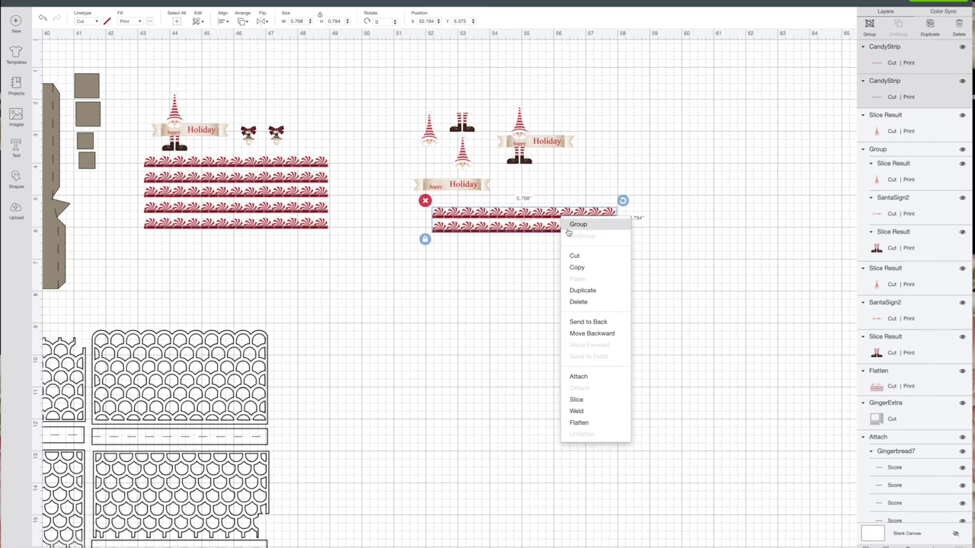
click(573, 290)
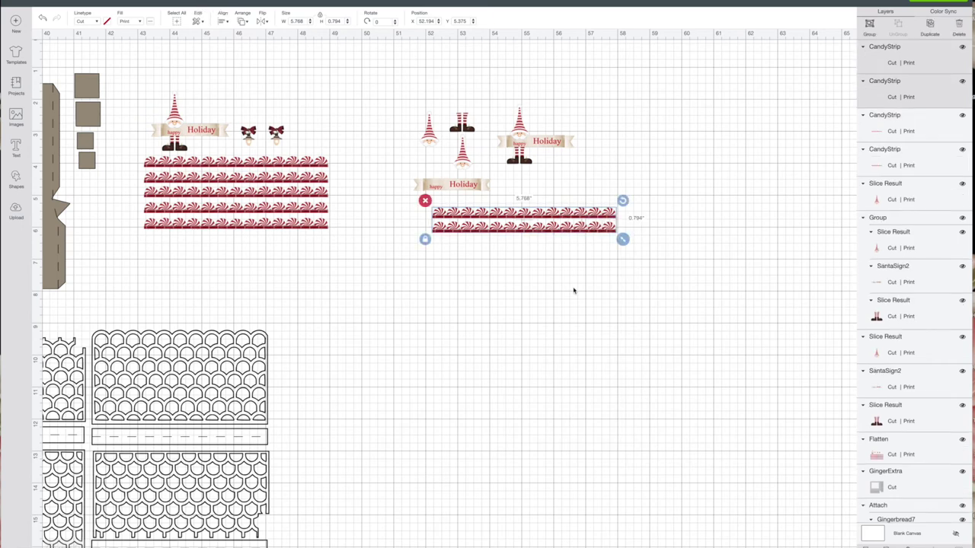
drag(569, 229, 570, 258)
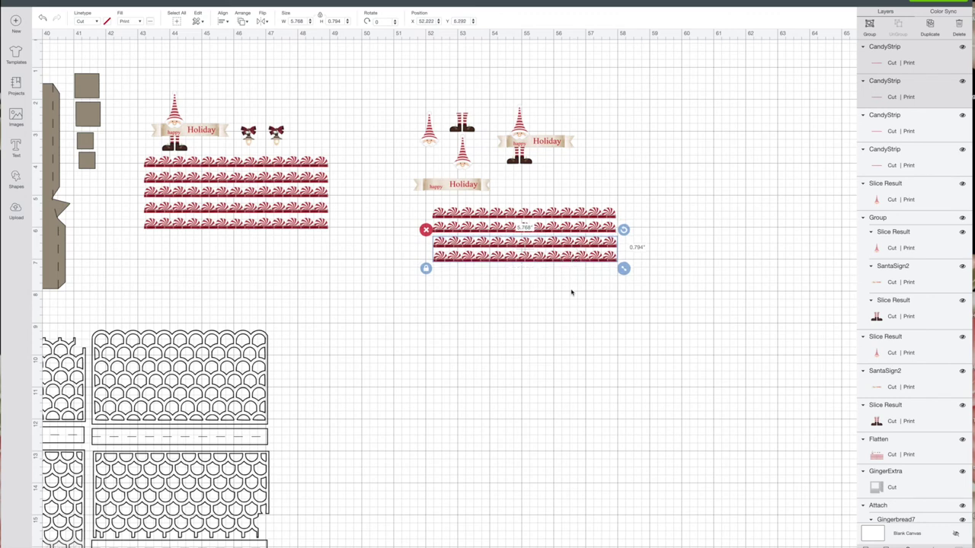
click(571, 291)
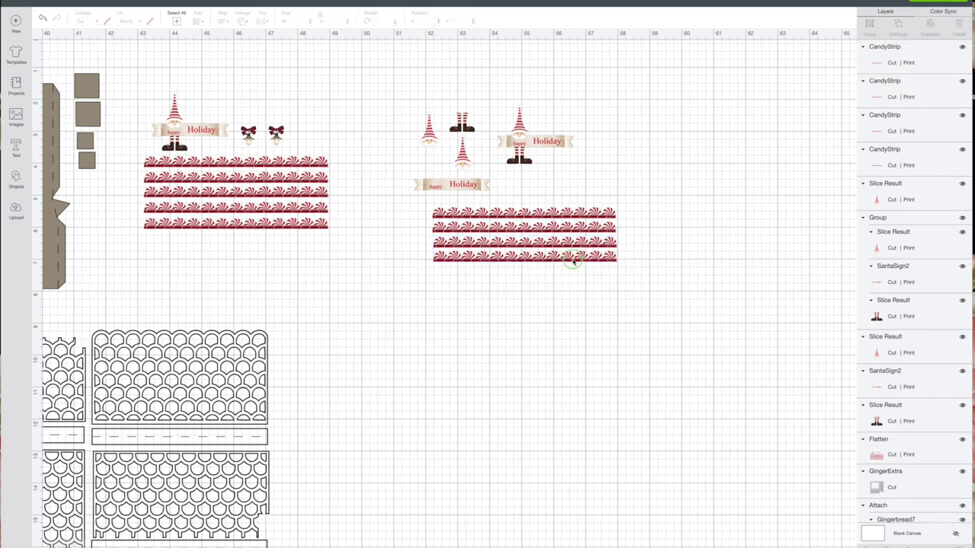
right_click(574, 260)
click(594, 336)
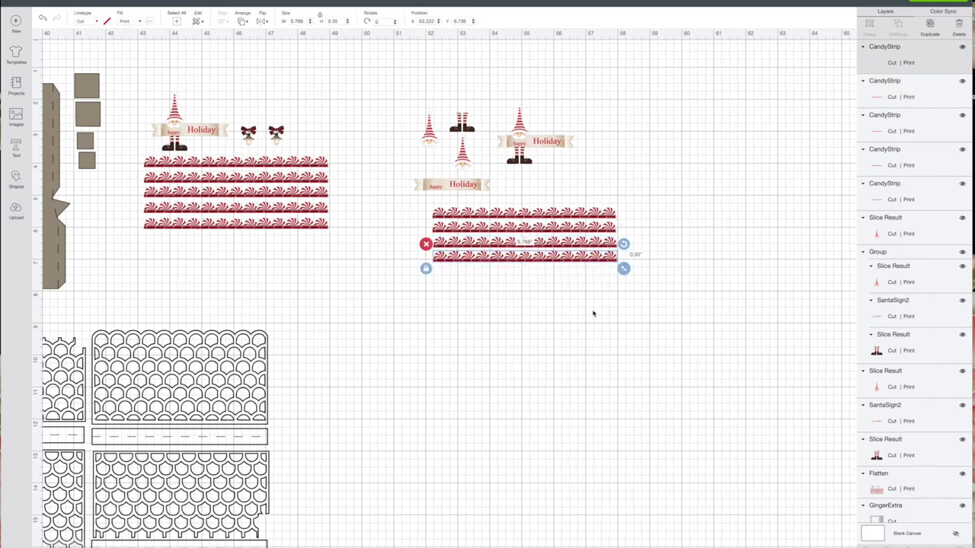
mouse_move(579, 263)
mouse_down()
mouse_move(594, 283)
mouse_move(578, 275)
mouse_up()
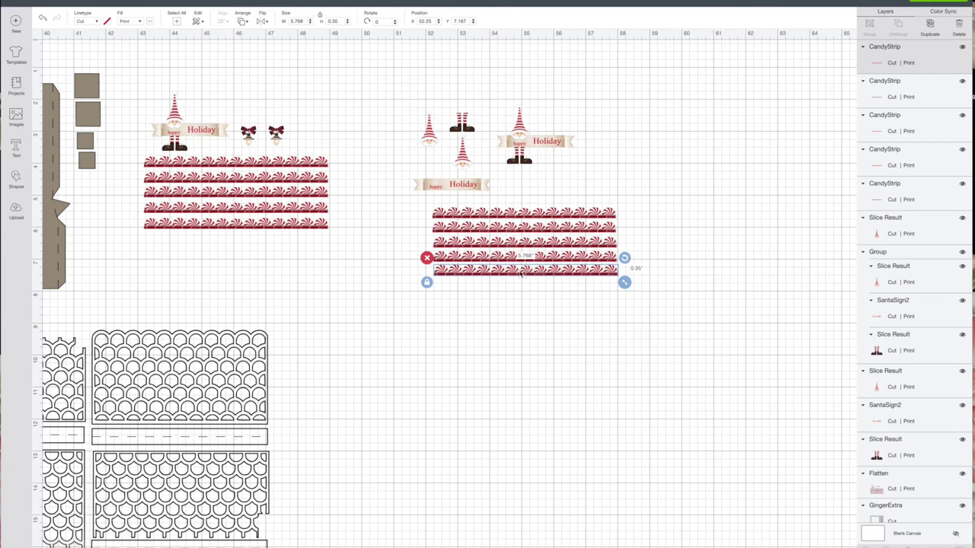
- Duplicate the bottom strip and move this sixth copy down, apart from the stack
click(514, 337)
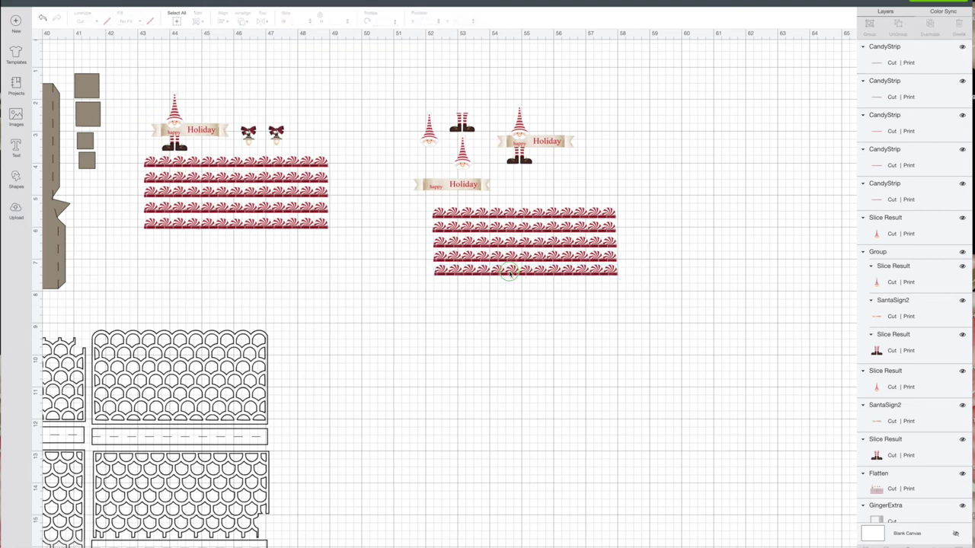
right_click(511, 273)
click(531, 346)
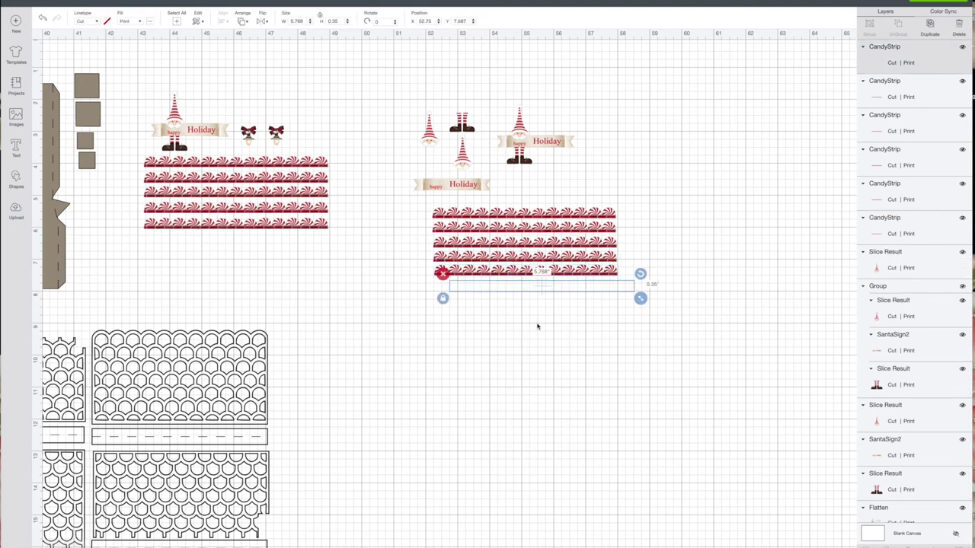
drag(545, 299, 533, 336)
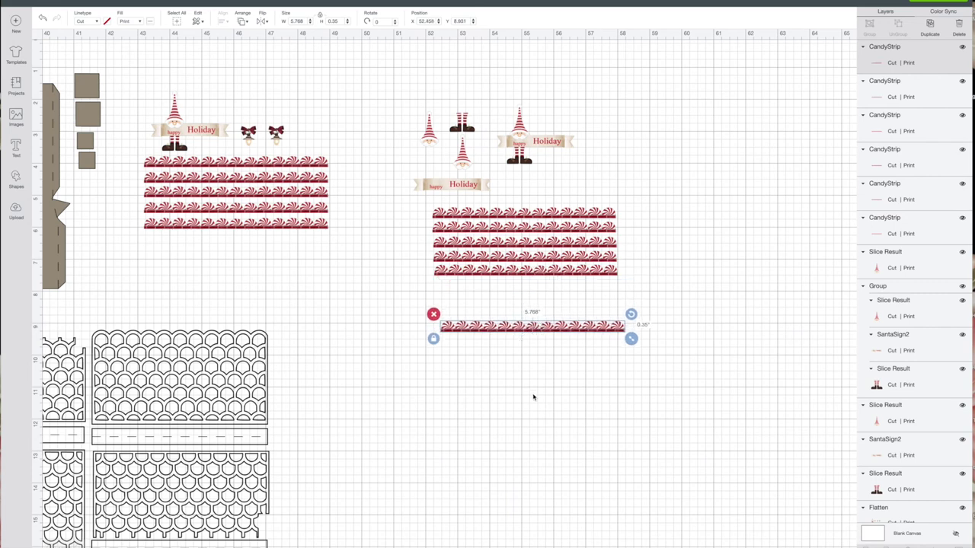
click(533, 396)
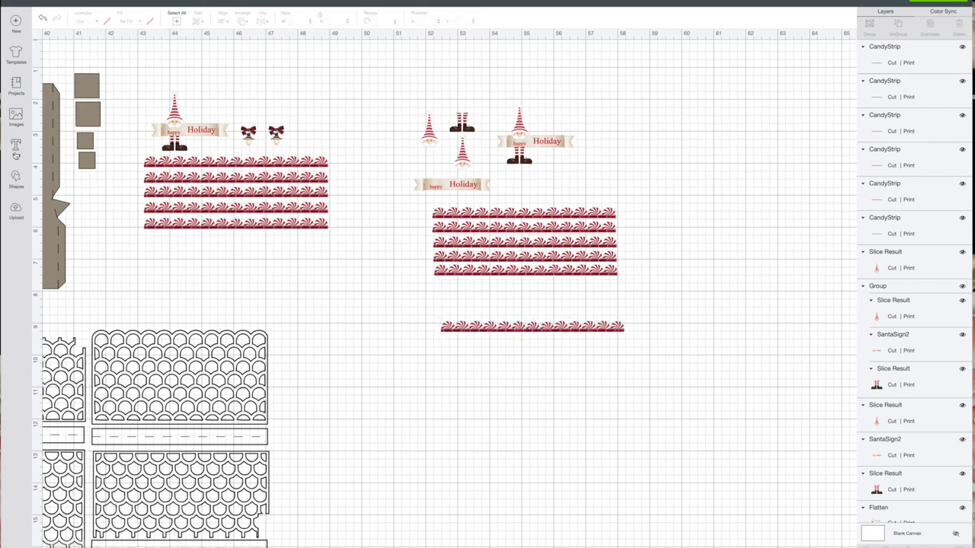
- Insert a square and stretch it, proportions unlocked, into a wide rectangle over the separate strip
click(16, 176)
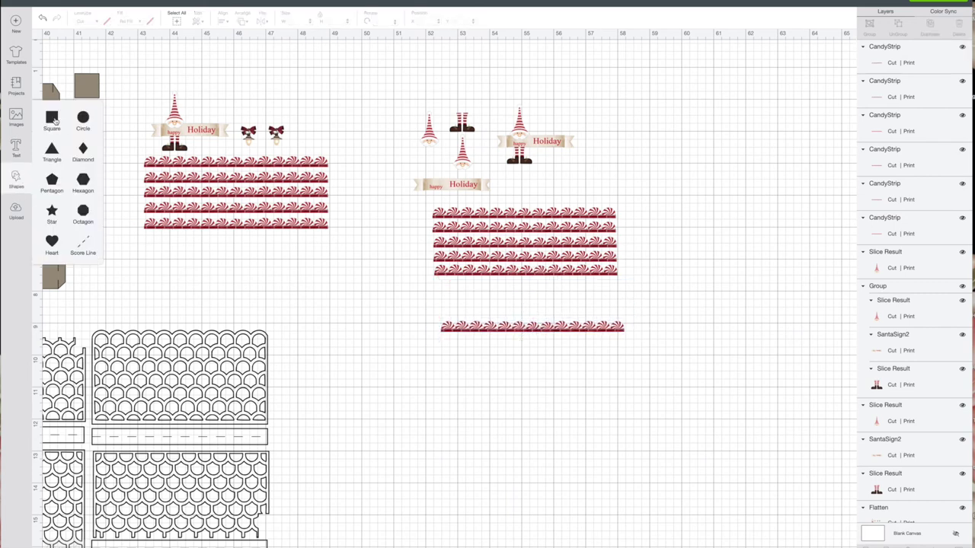
drag(203, 150, 526, 375)
click(430, 434)
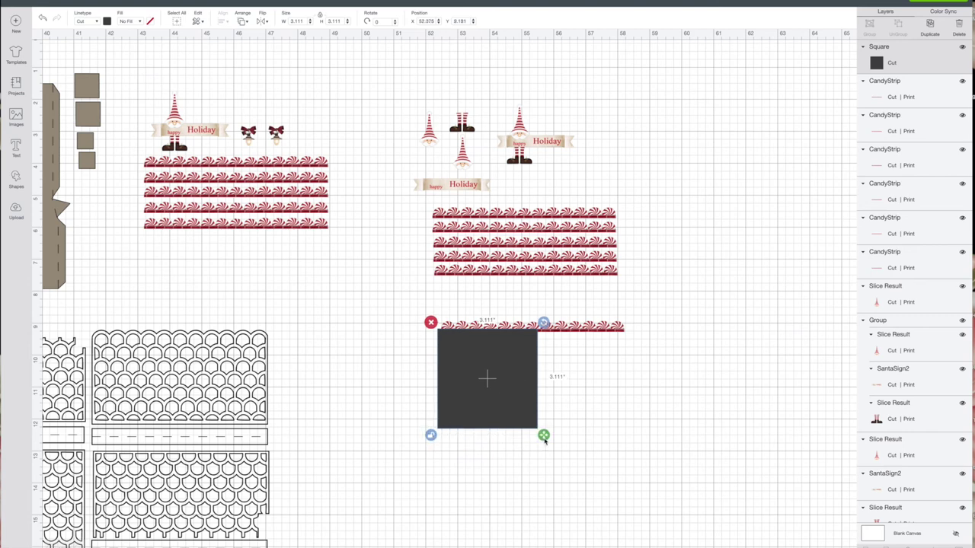
drag(543, 435, 499, 312)
click(653, 435)
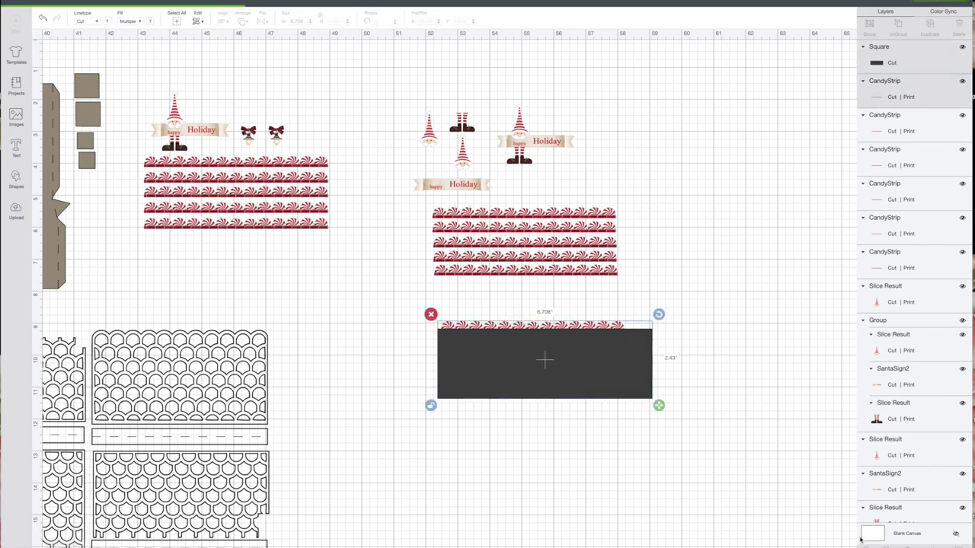
- Delete the leftover slice pieces, keeping only the thin 5.768 × 0.103" strip
click(479, 346)
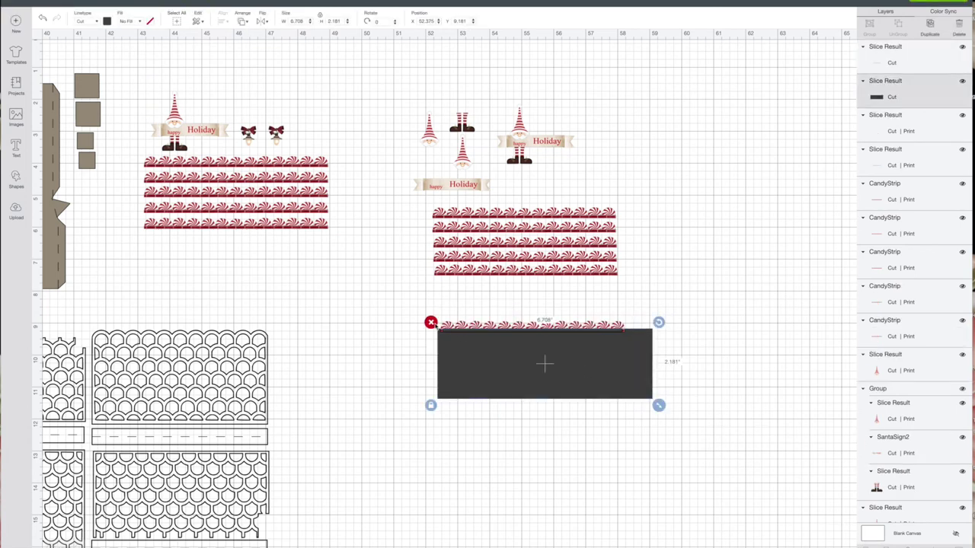
key(Delete)
drag(478, 326, 573, 402)
key(Delete)
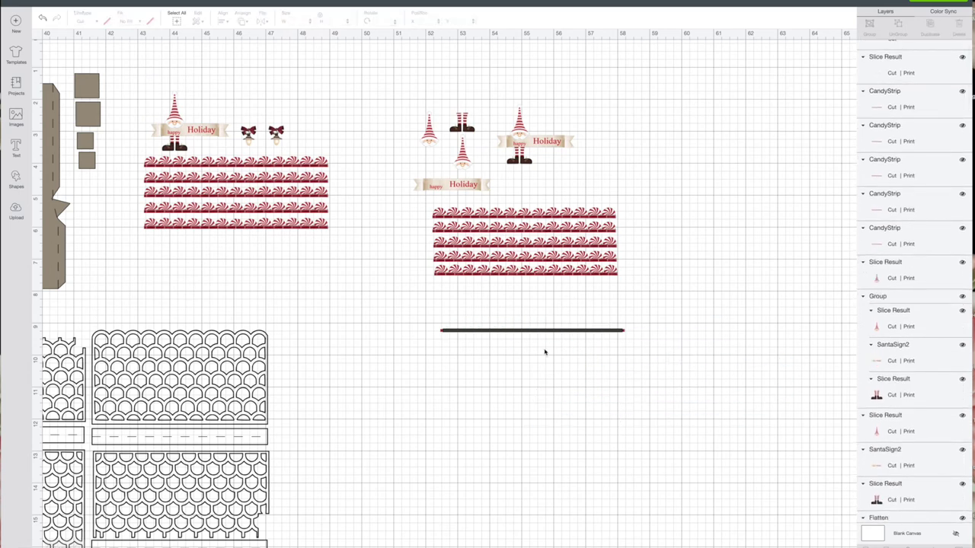
click(548, 332)
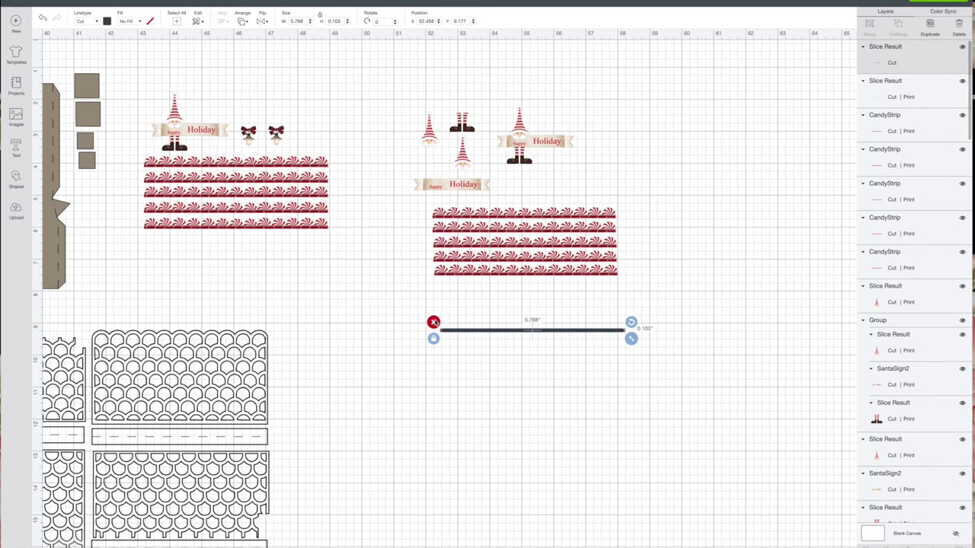
- Remove the dark cut line and place the thin strip and a pasted copy under the candy stack
click(433, 322)
drag(461, 332, 454, 284)
right_click(454, 284)
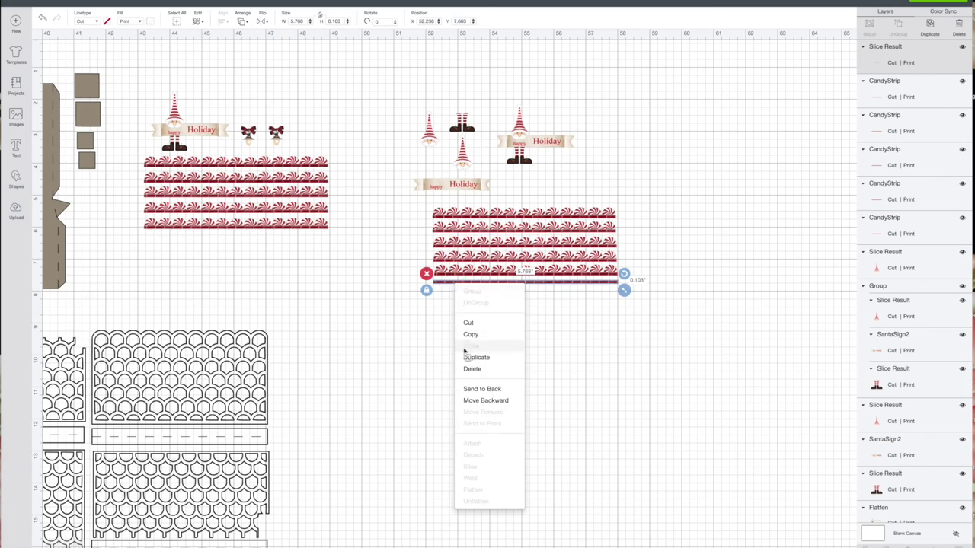
click(511, 371)
key(ctrl+v)
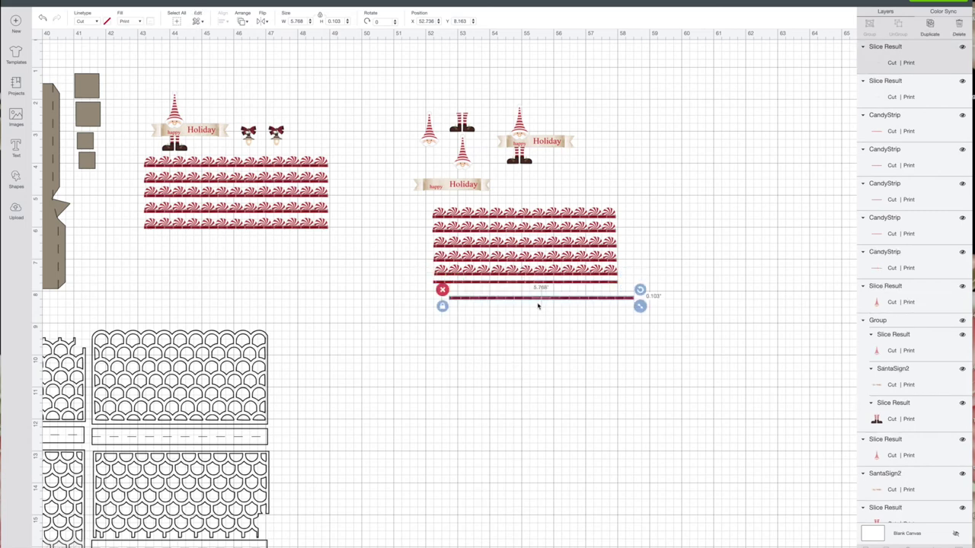
drag(531, 302, 516, 292)
- Duplicate the thin strips and add the copies to the bottom of the stack
drag(630, 314, 611, 284)
right_click(611, 284)
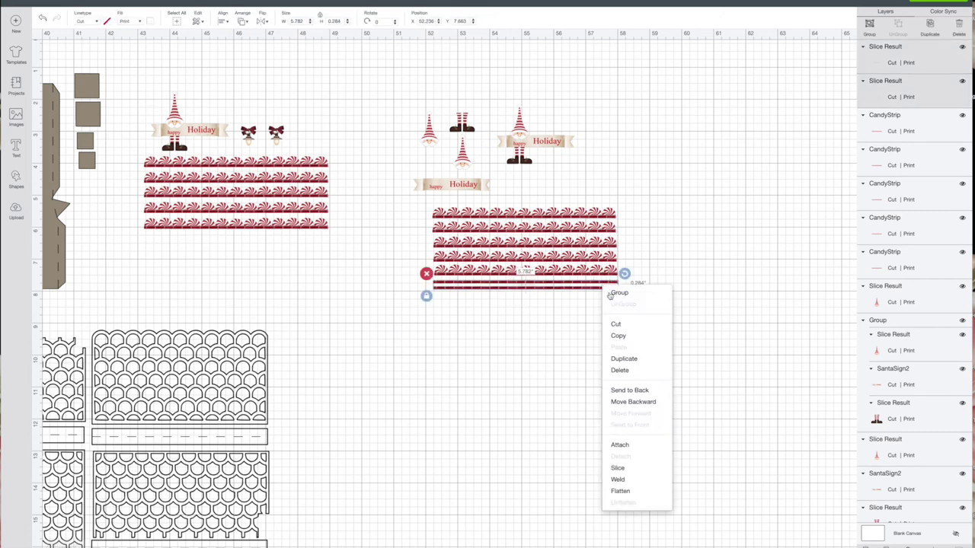
click(616, 360)
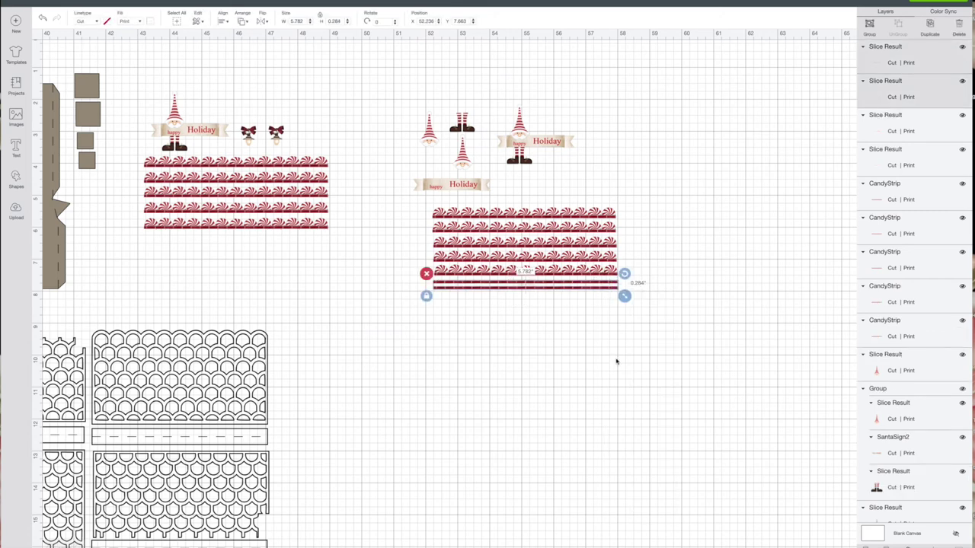
drag(588, 307, 572, 302)
click(570, 311)
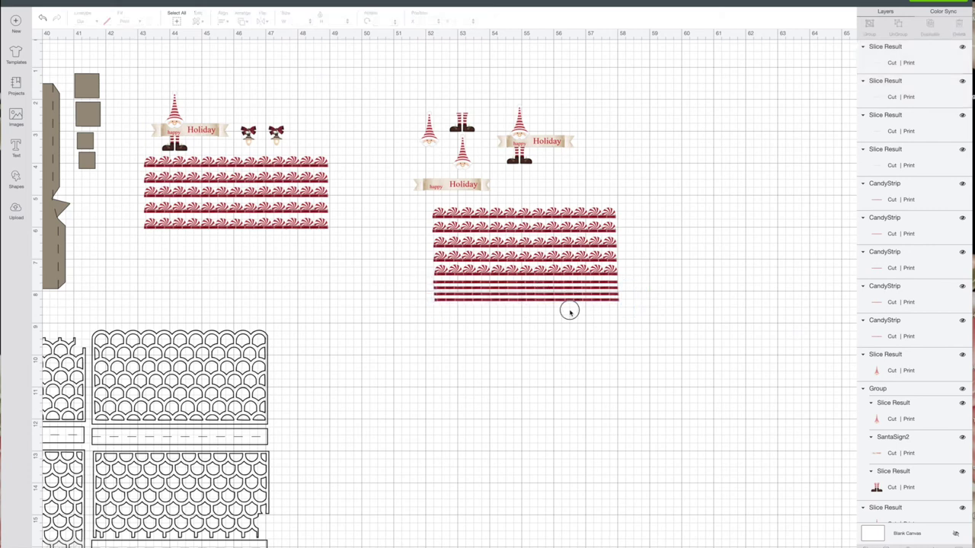
click(582, 301)
right_click(584, 302)
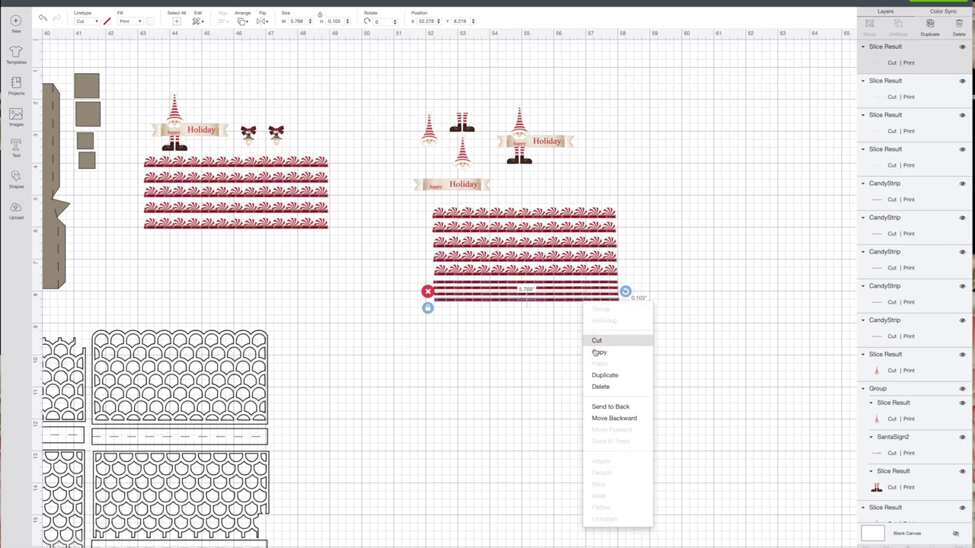
click(602, 376)
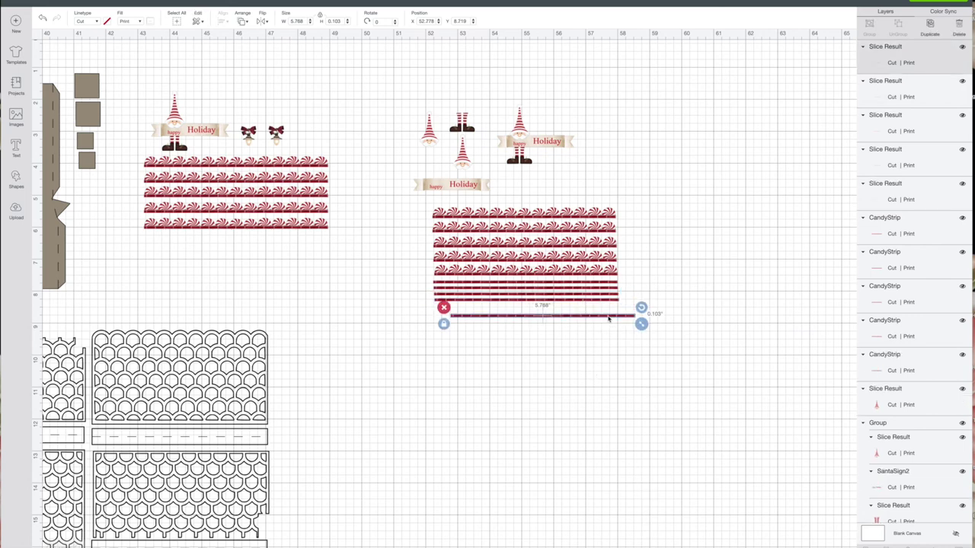
drag(609, 316, 593, 308)
click(600, 338)
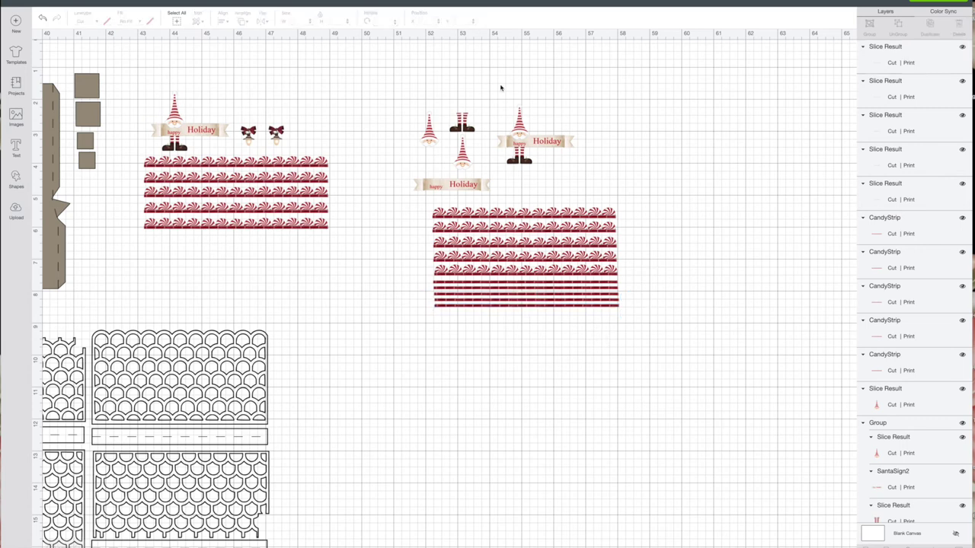
- Arrange the gnome group, happy Holiday sign, two small gnomes and boots atop the candy strips, then go to Upload
drag(541, 134, 578, 174)
drag(470, 184, 505, 195)
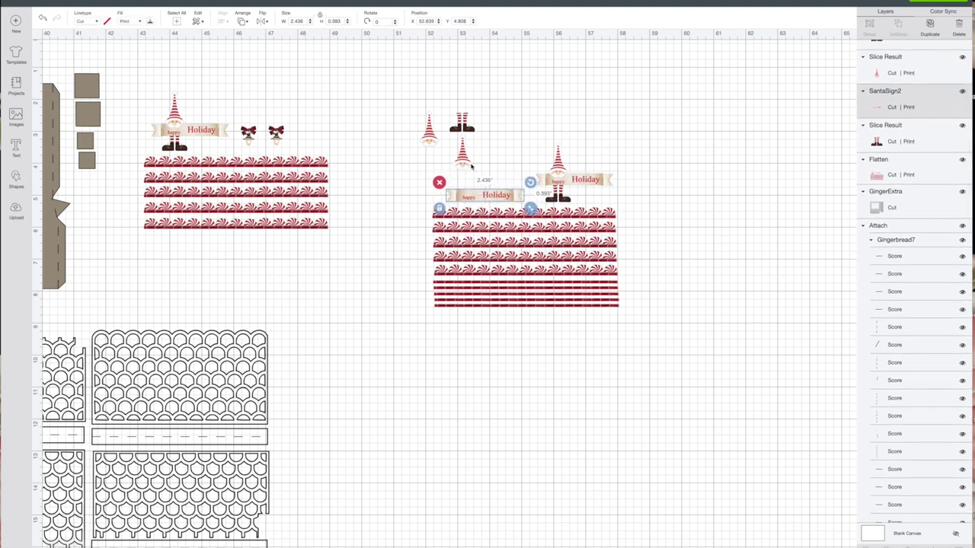
drag(464, 162, 517, 176)
drag(450, 151, 491, 177)
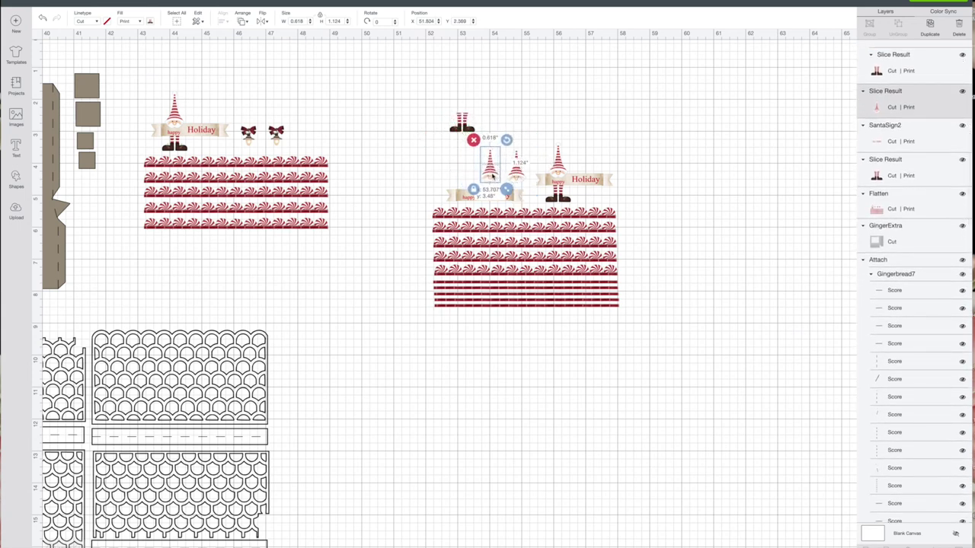
drag(460, 124, 461, 175)
click(418, 159)
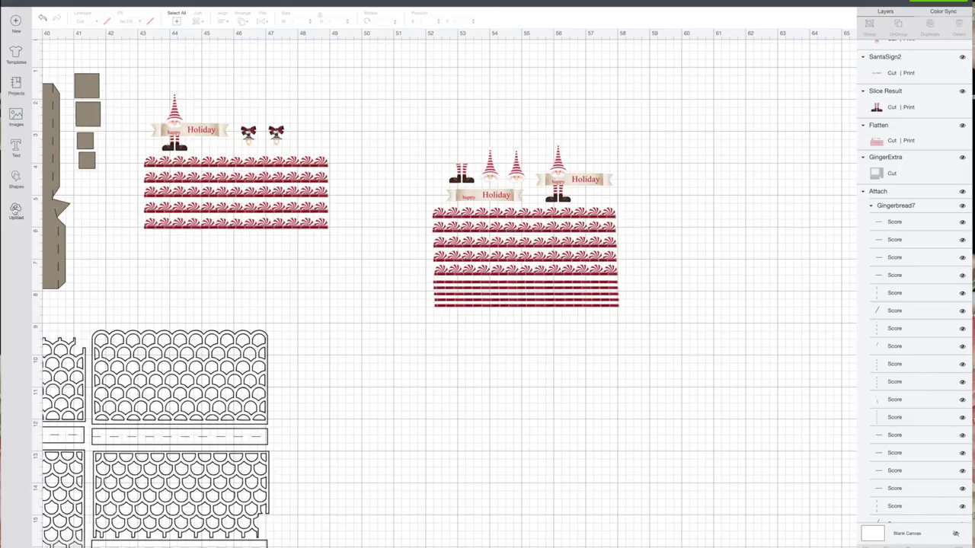
click(16, 210)
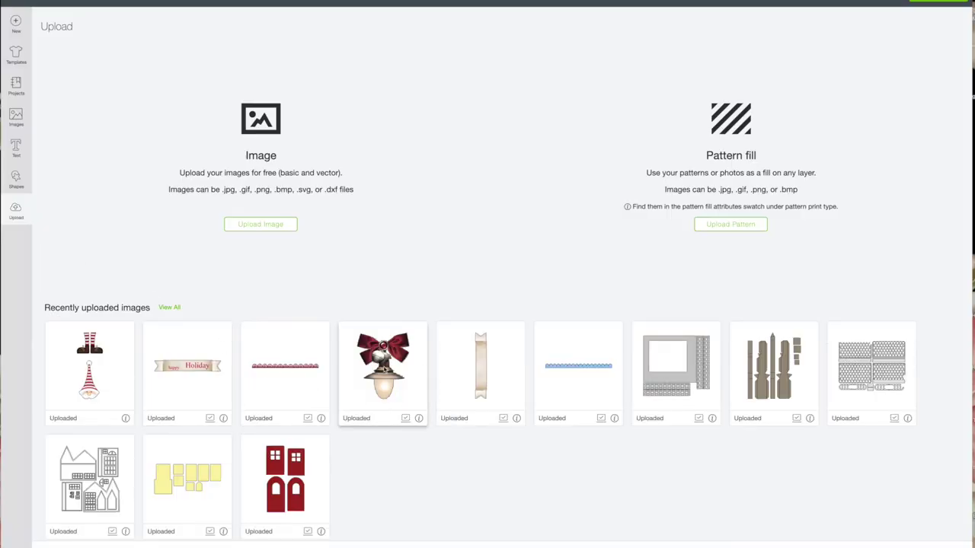
- Insert the bow-and-lantern image from Recently uploaded and move it onto the canvas
click(420, 382)
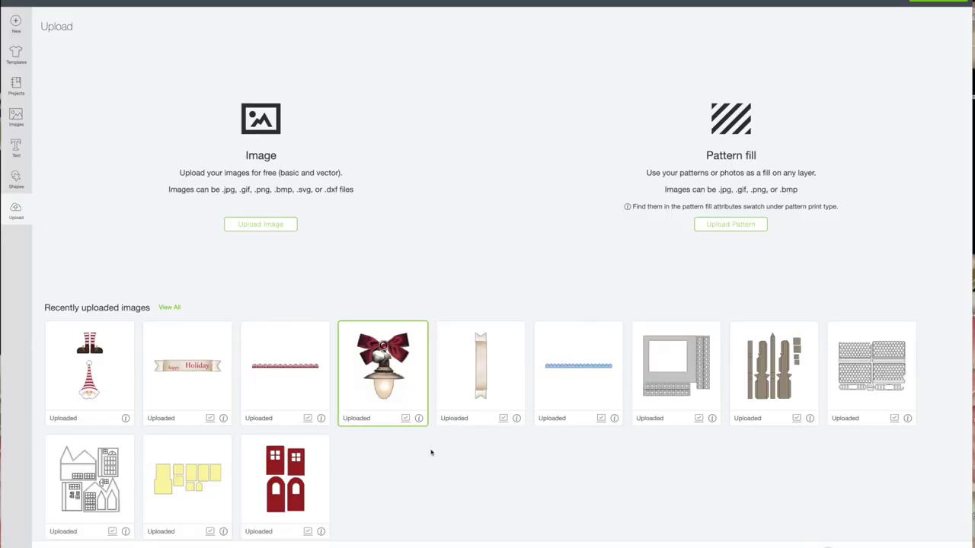
click(920, 545)
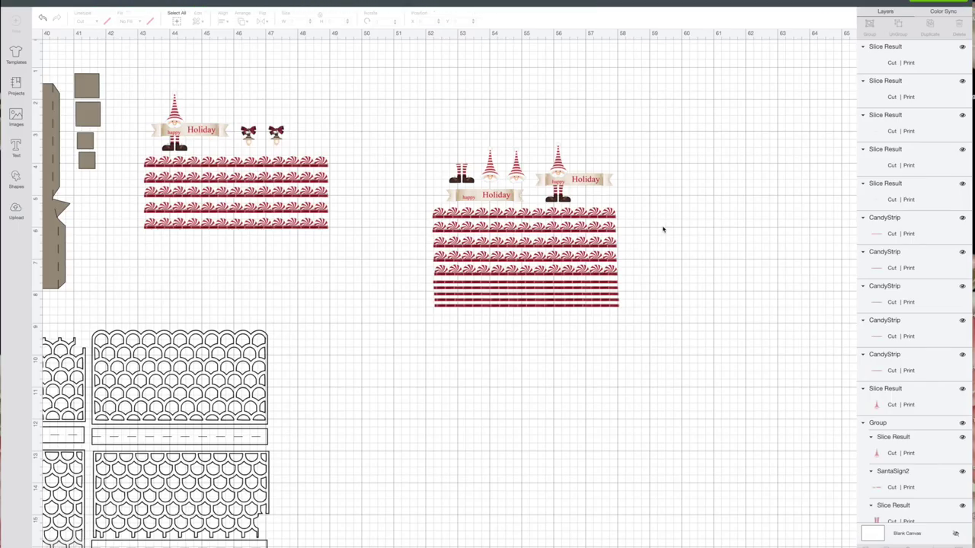
drag(170, 132, 524, 411)
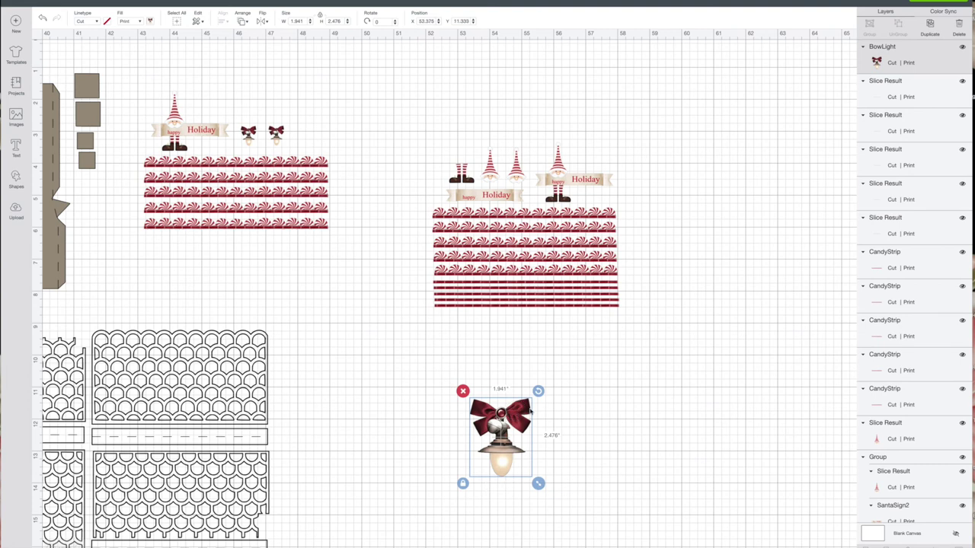
- Unlock proportions and resize the bow light to 0.489 × 0.624 inches
click(462, 484)
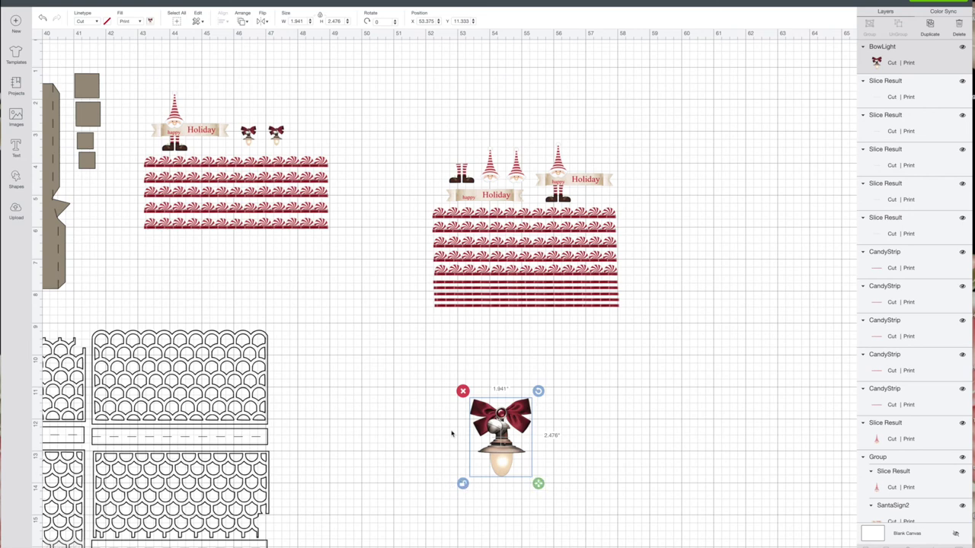
double_click(304, 22)
text(0.489)
double_click(335, 21)
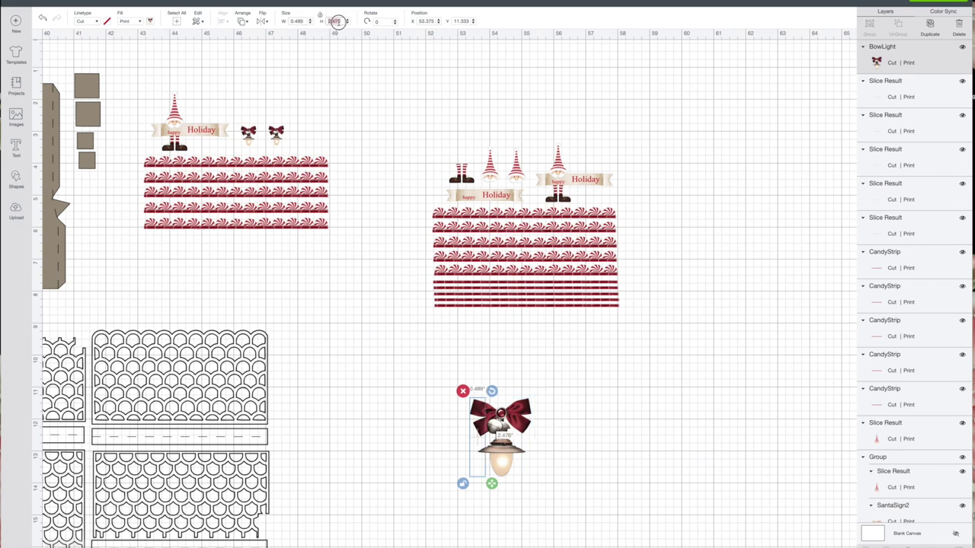
text(0.62)
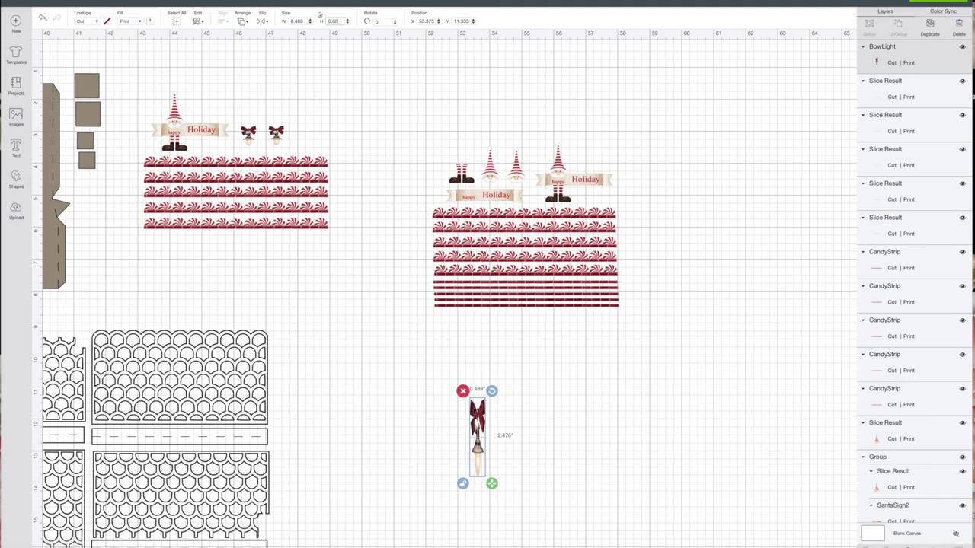
text(4)
key(Return)
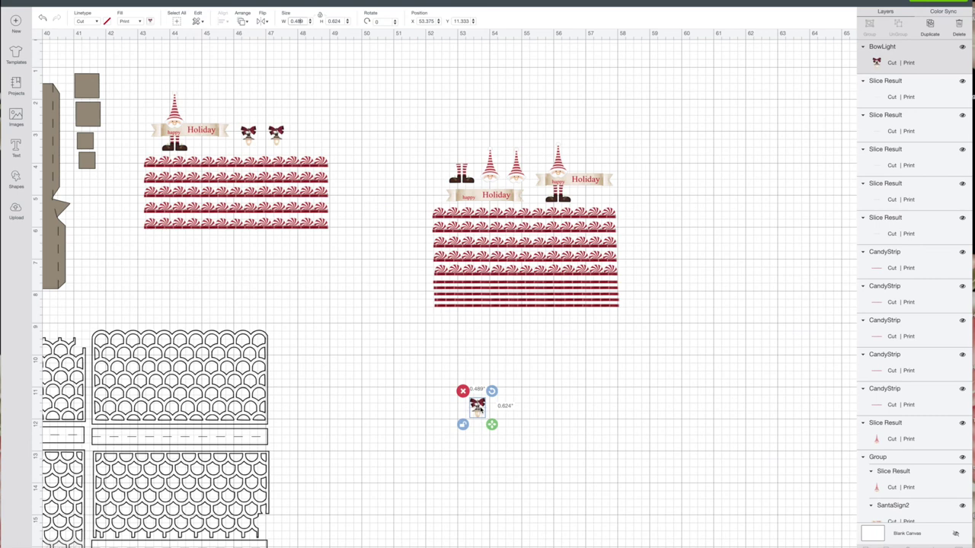
- Duplicate the bow light into four copies lined up in a row beneath the candy strips
drag(478, 408, 451, 320)
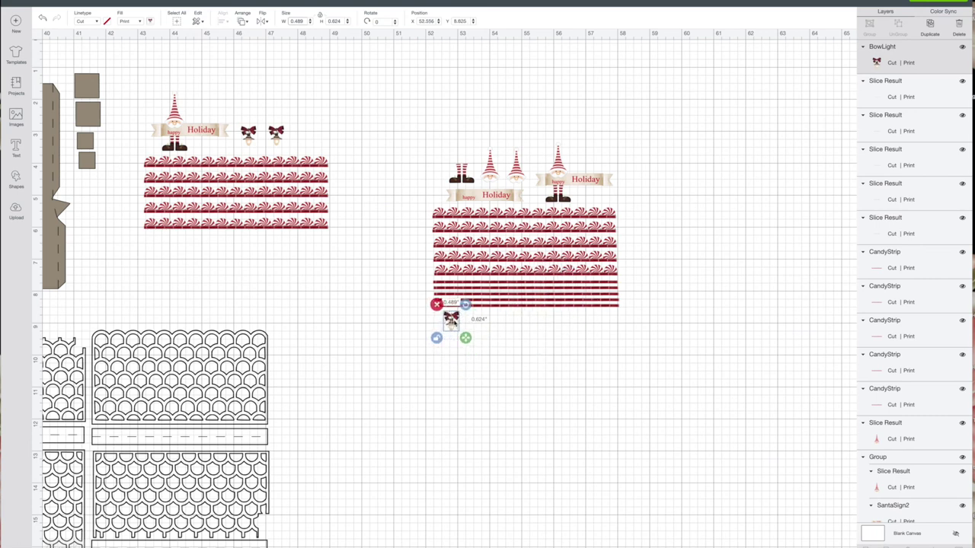
right_click(452, 319)
click(473, 393)
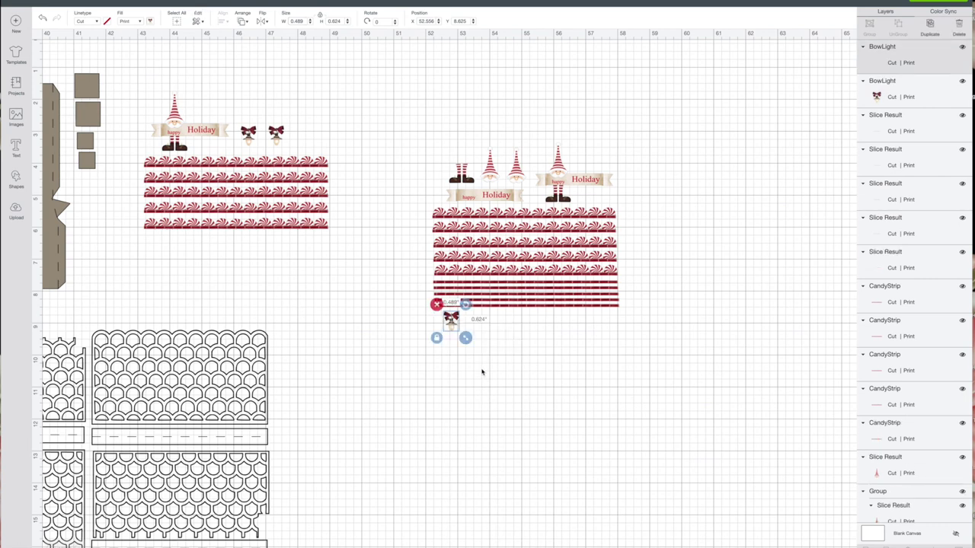
drag(453, 323, 471, 323)
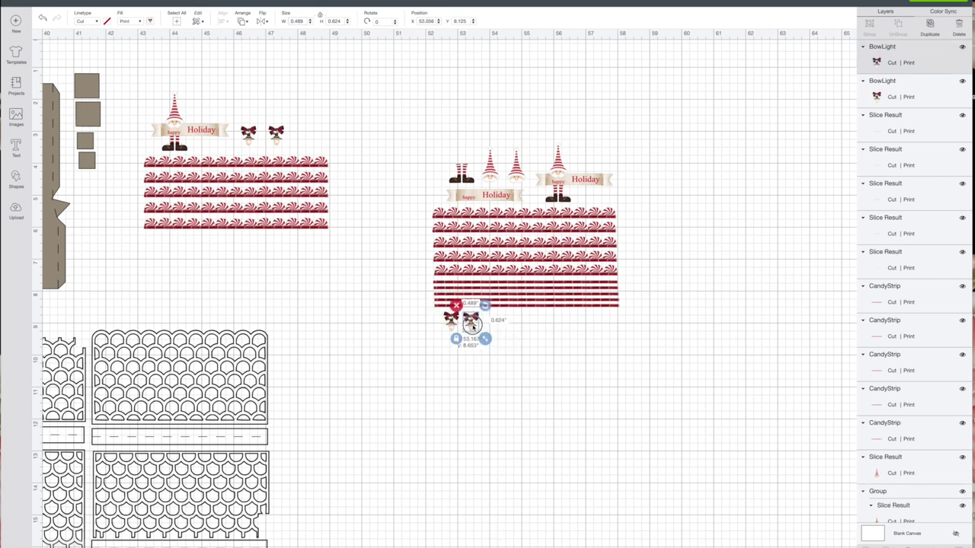
click(483, 350)
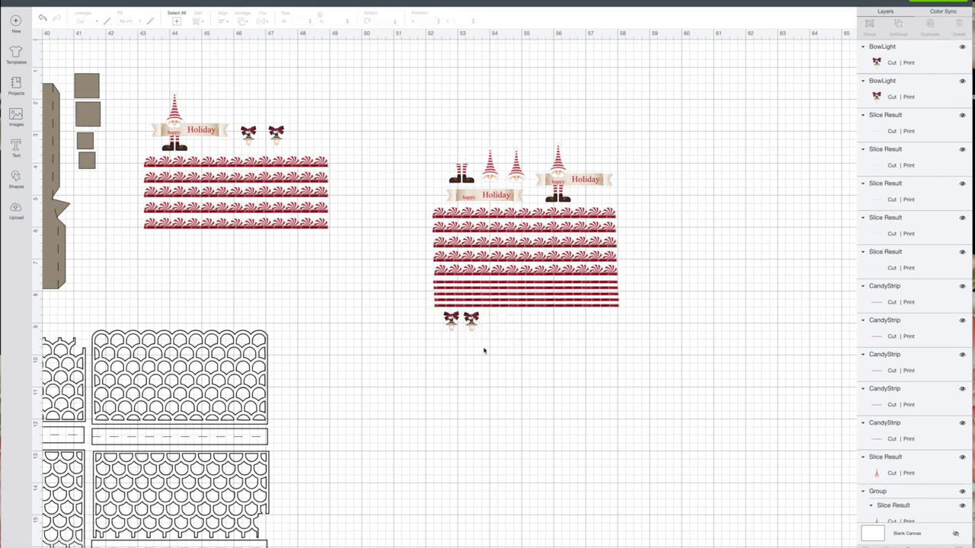
drag(483, 350, 440, 308)
right_click(450, 321)
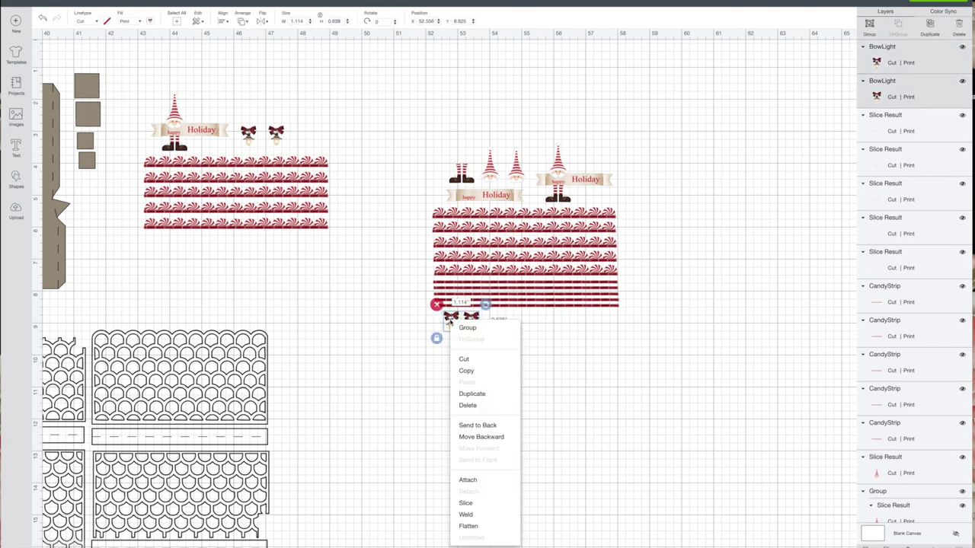
click(466, 394)
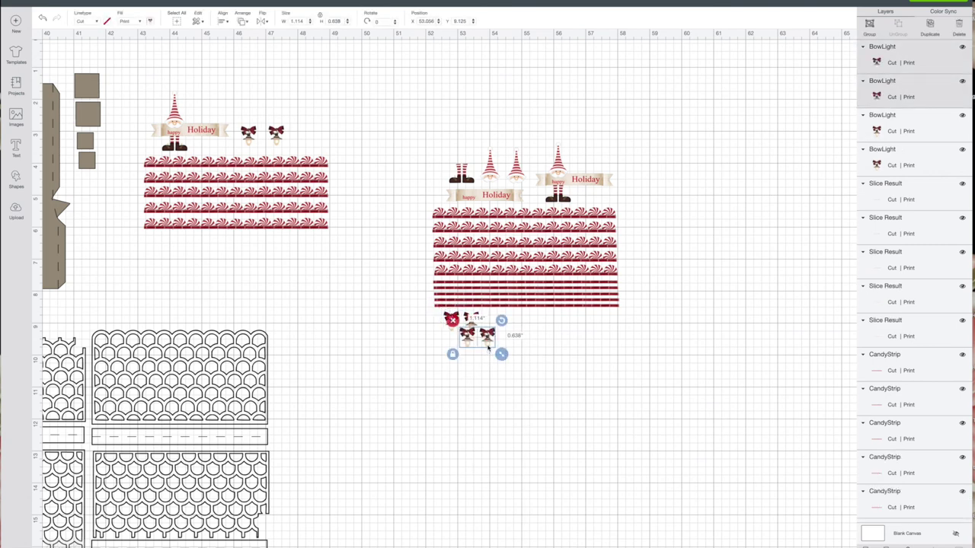
drag(488, 348, 514, 333)
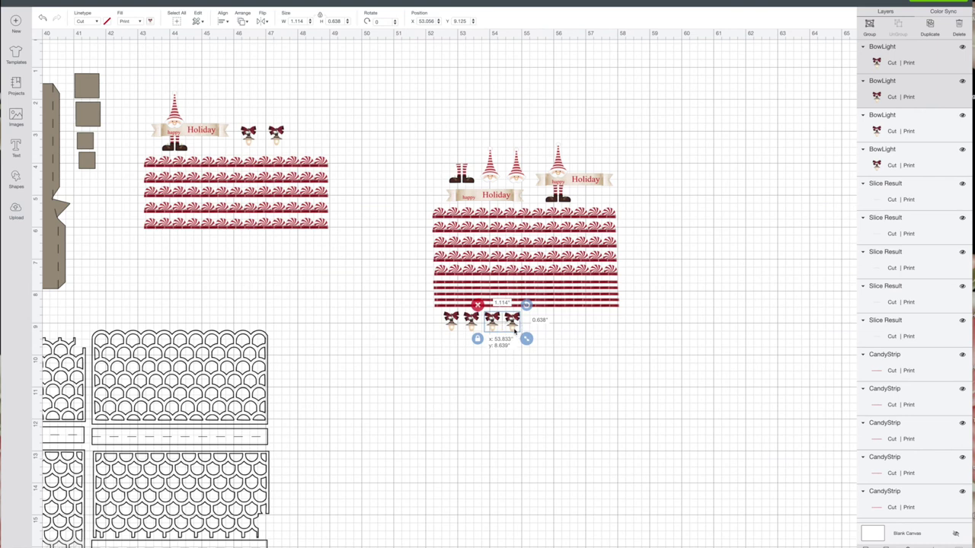
click(559, 394)
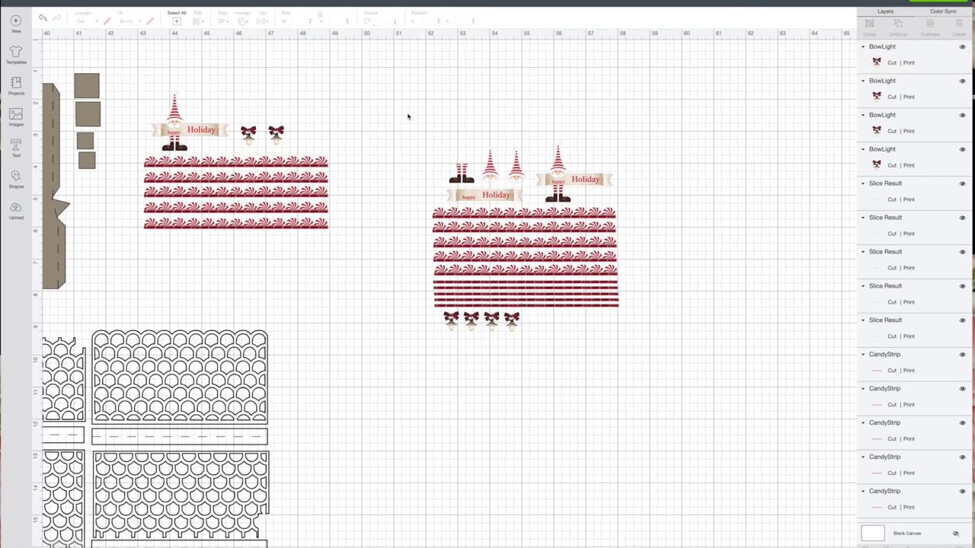
- Select the whole right-hand sign design, group and attach its pieces, then undo the flatten
drag(408, 129, 687, 367)
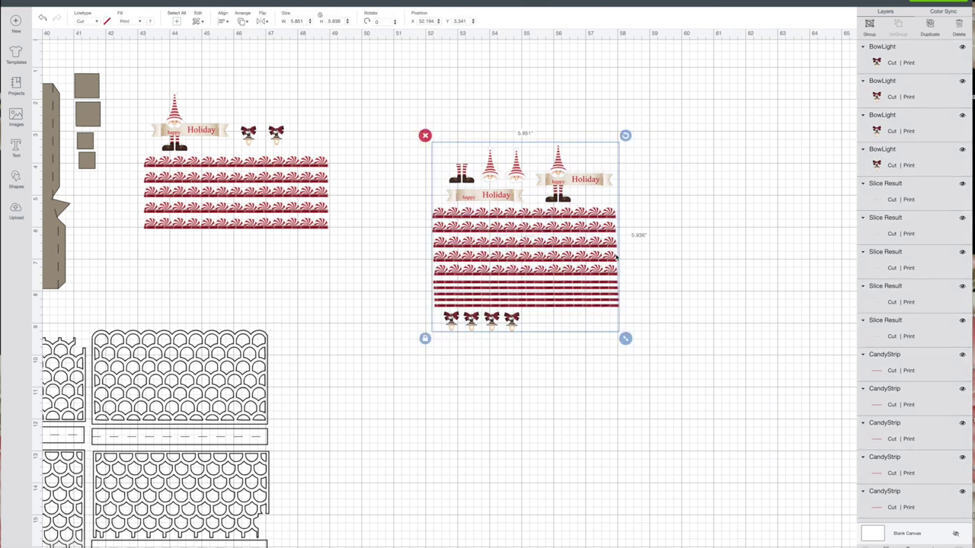
right_click(611, 255)
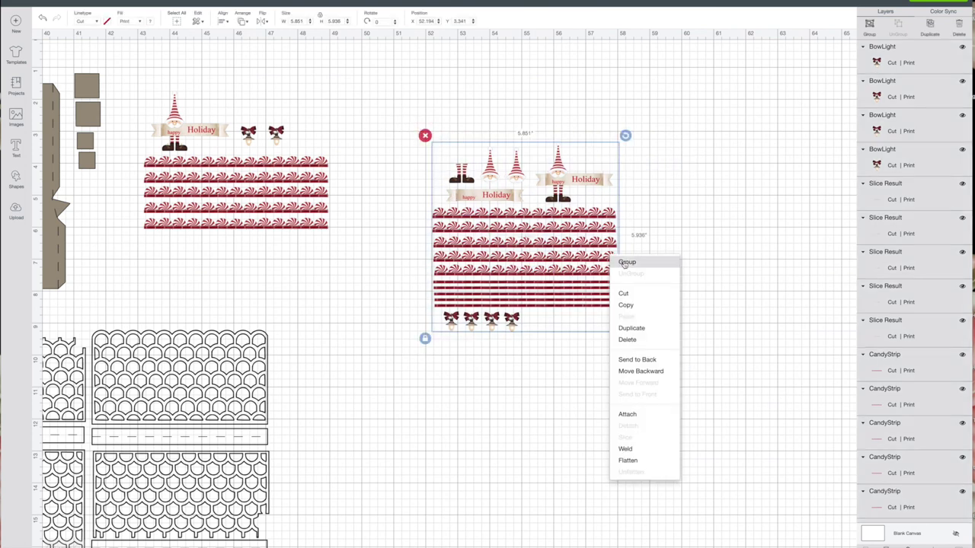
click(625, 263)
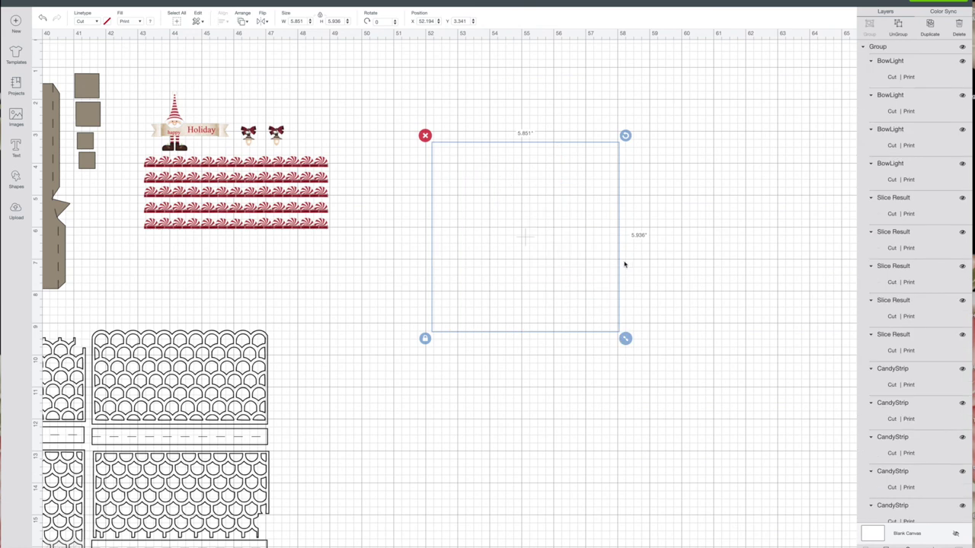
right_click(607, 257)
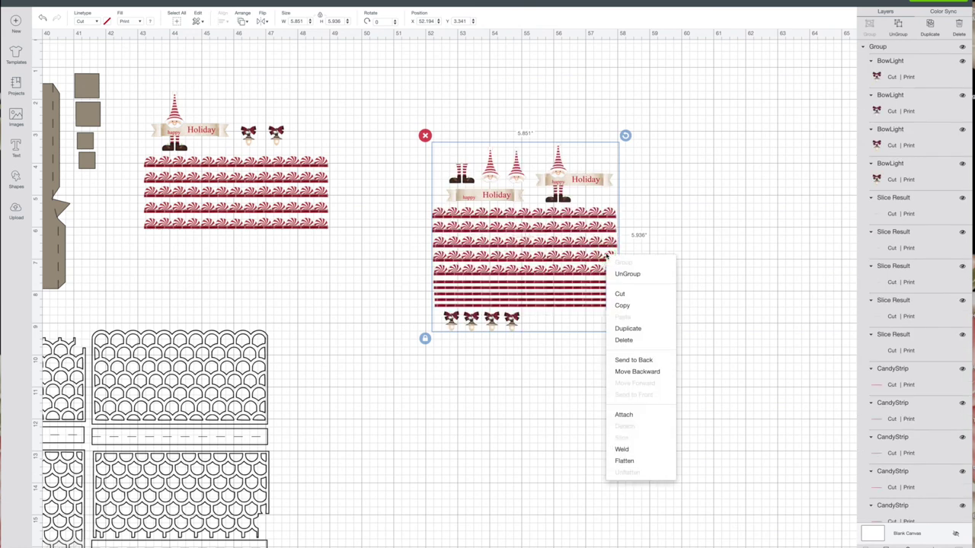
click(624, 415)
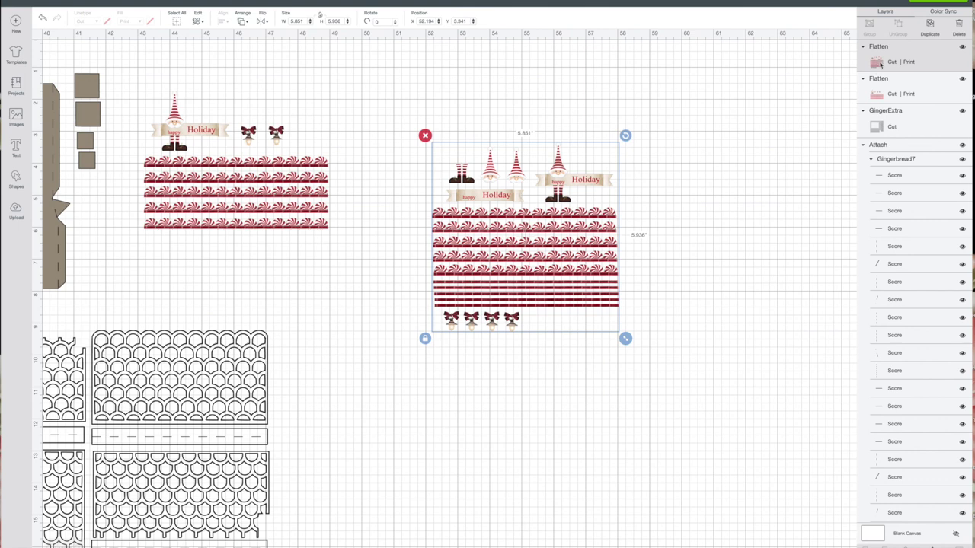
click(43, 18)
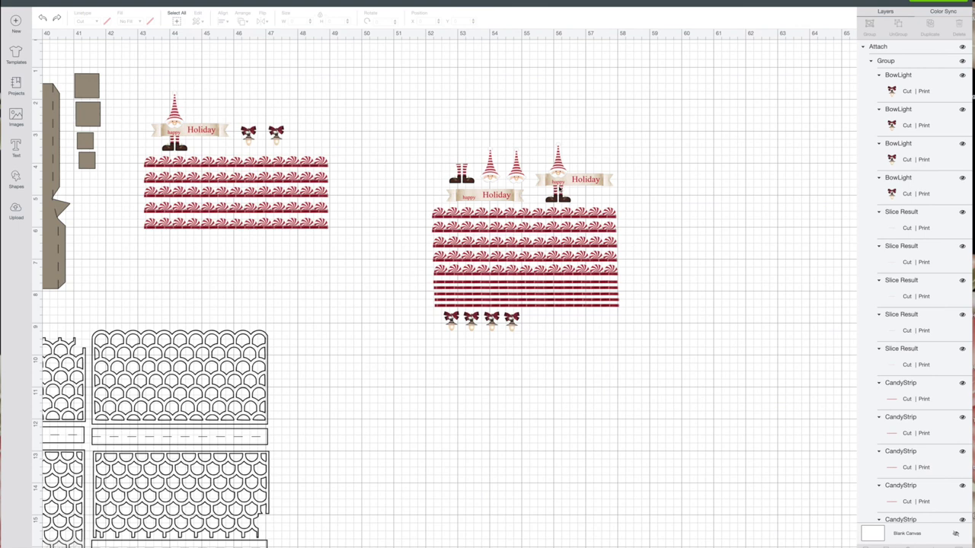
- Marquee-select the right-hand gnome sign design, flatten it for print-then-cut, and drag it up-left
click(642, 344)
drag(641, 344, 422, 124)
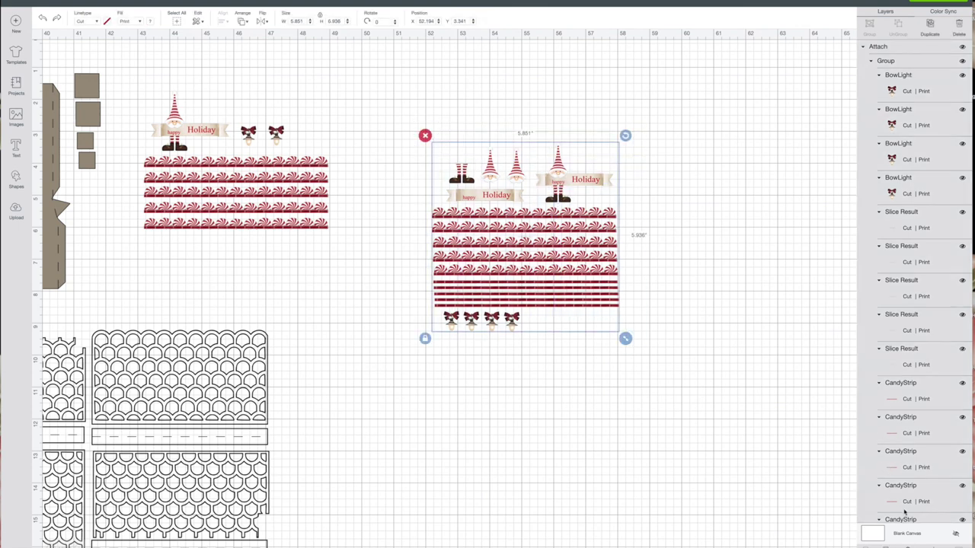
click(935, 542)
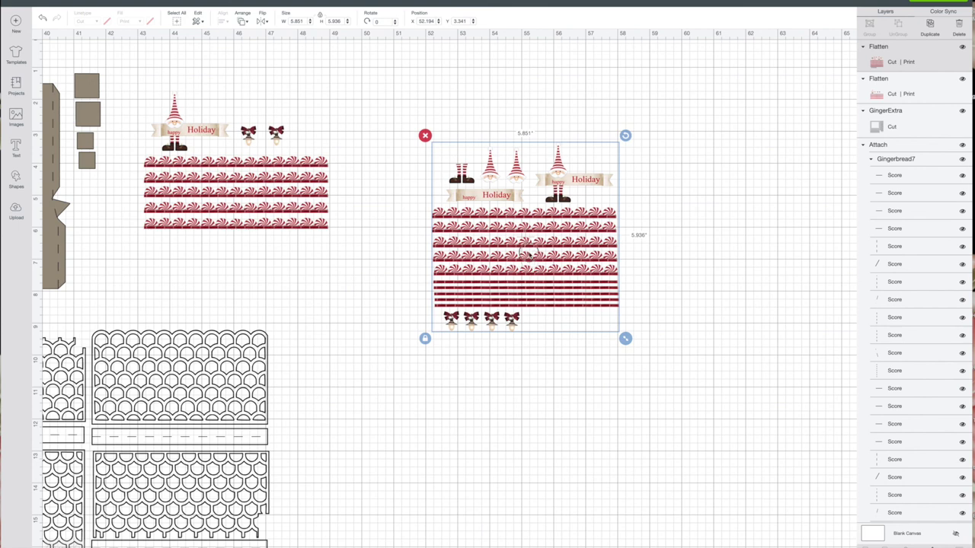
drag(528, 253, 492, 208)
click(656, 346)
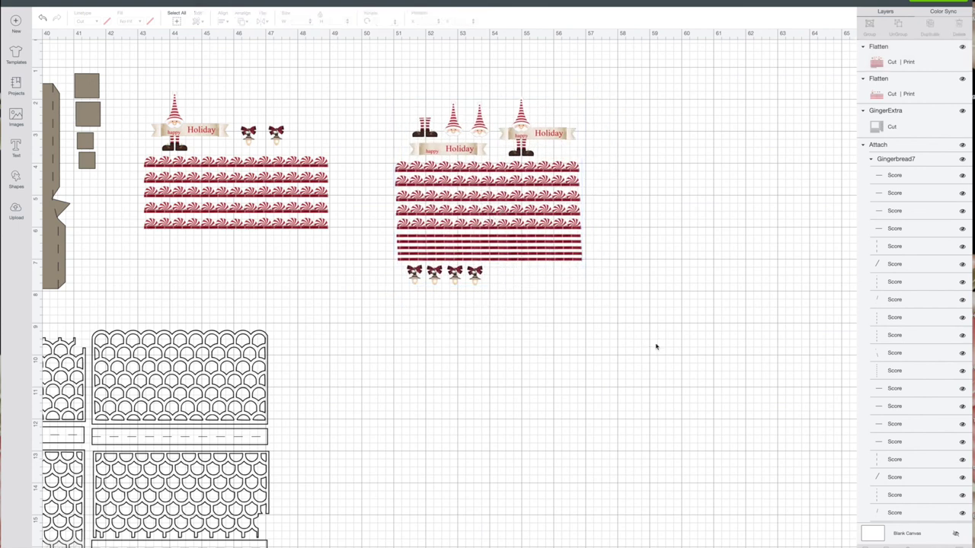